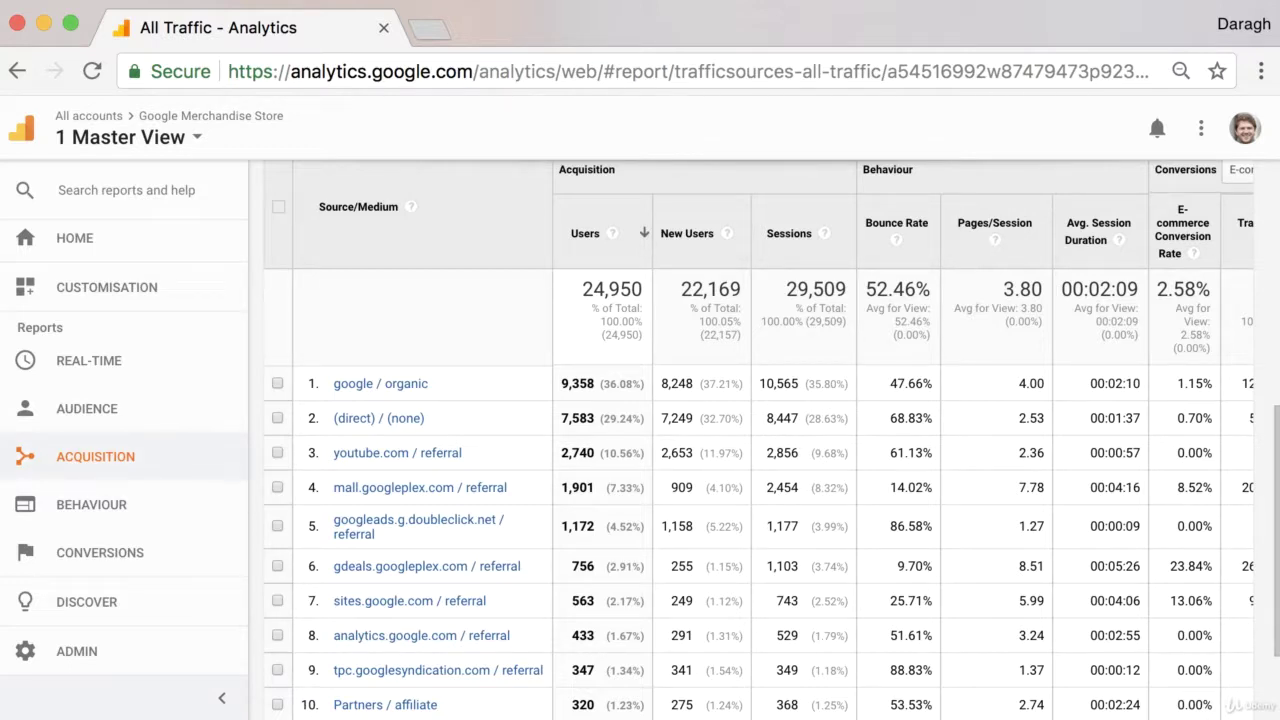
Step: Expand Acquisition in the left sidebar to list its reports
left_click(162, 459)
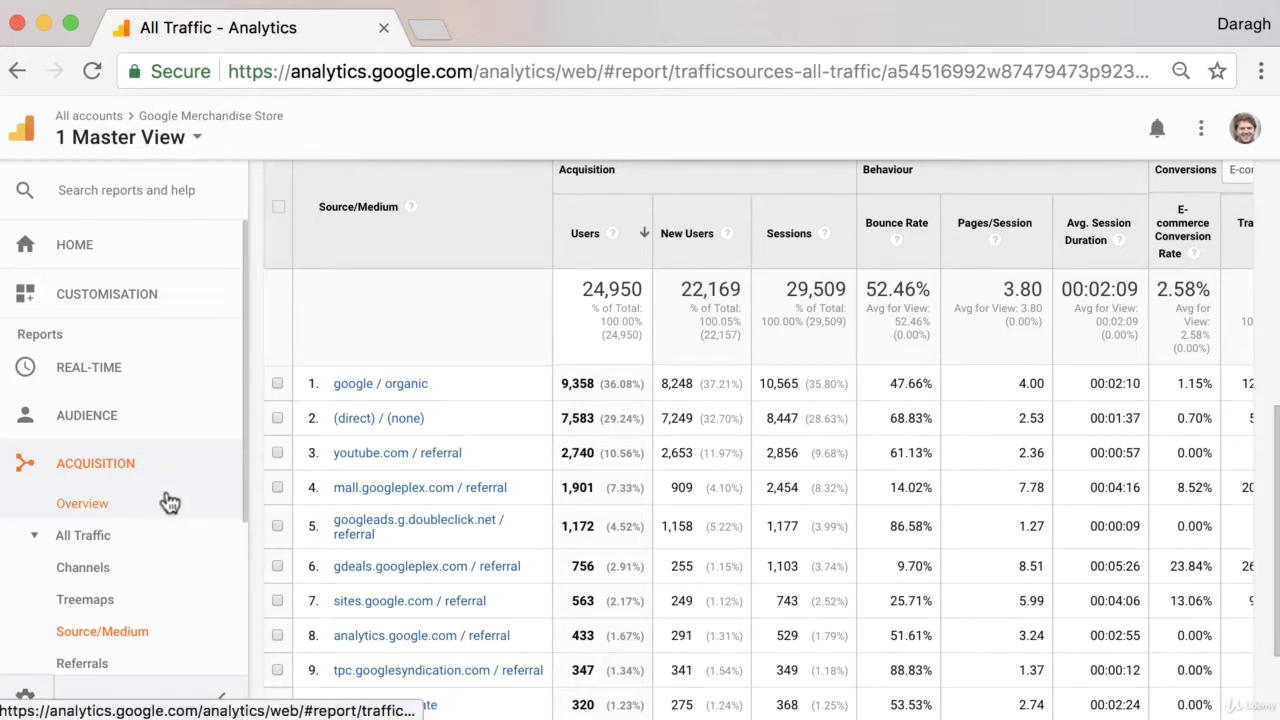
scroll(168, 502, "down", 1)
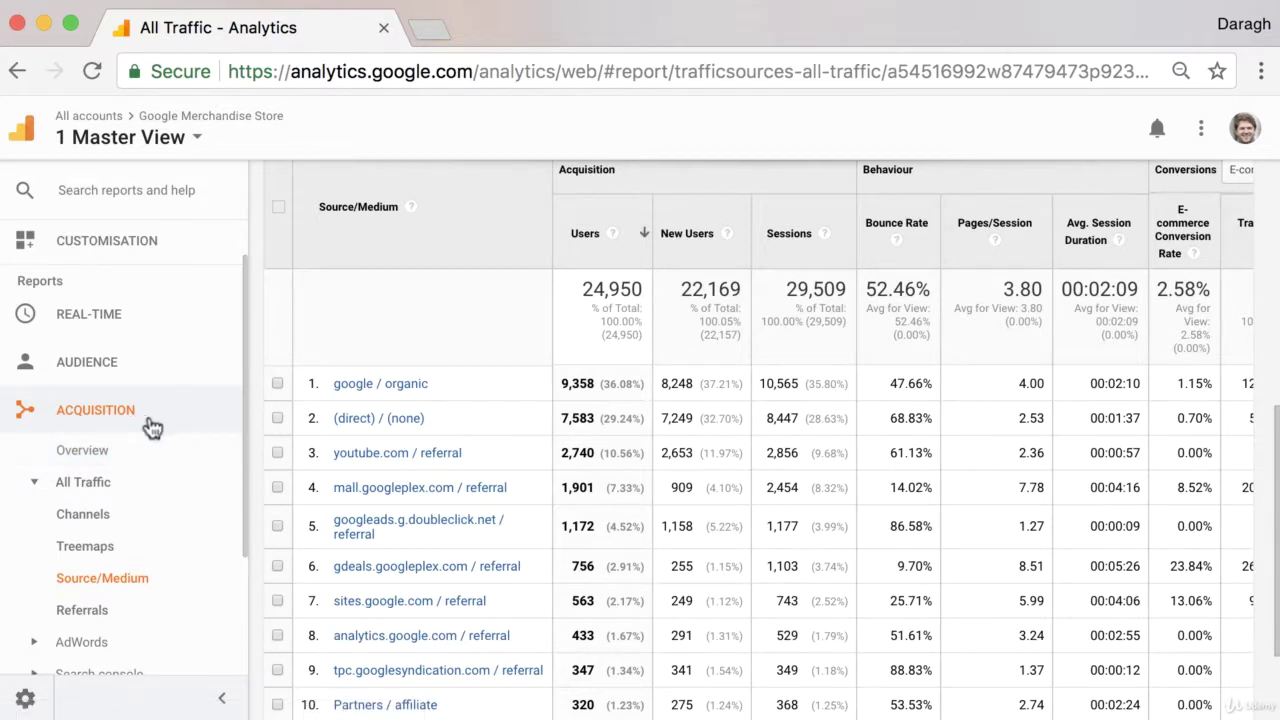
scroll(143, 550, "down", 1)
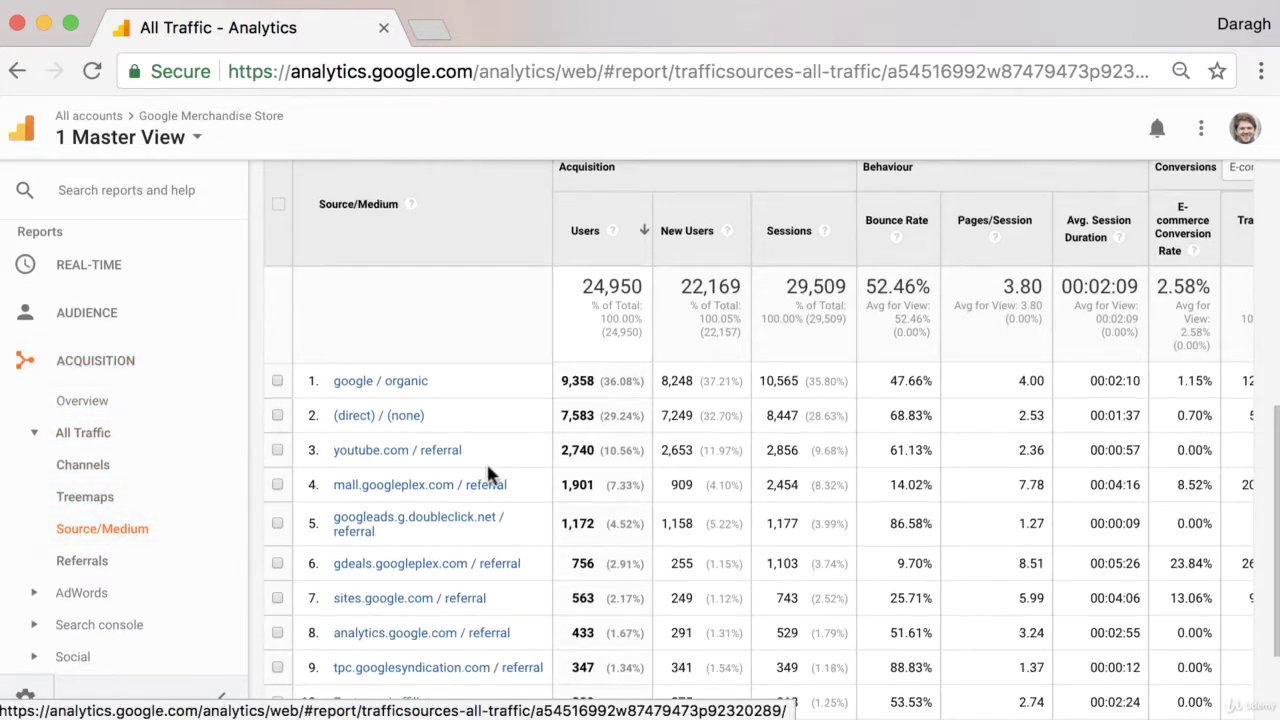
scroll(485, 468, "down", 1)
scroll(480, 460, "up", 2)
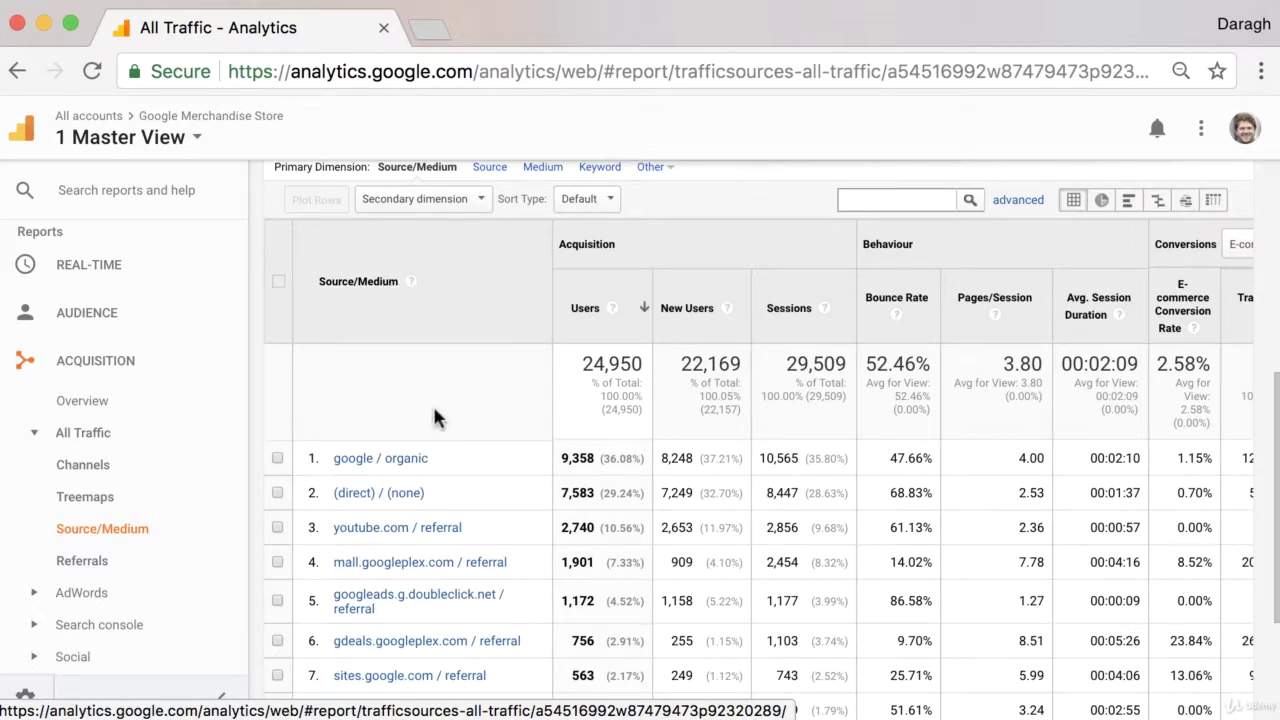
scroll(438, 418, "right", 2)
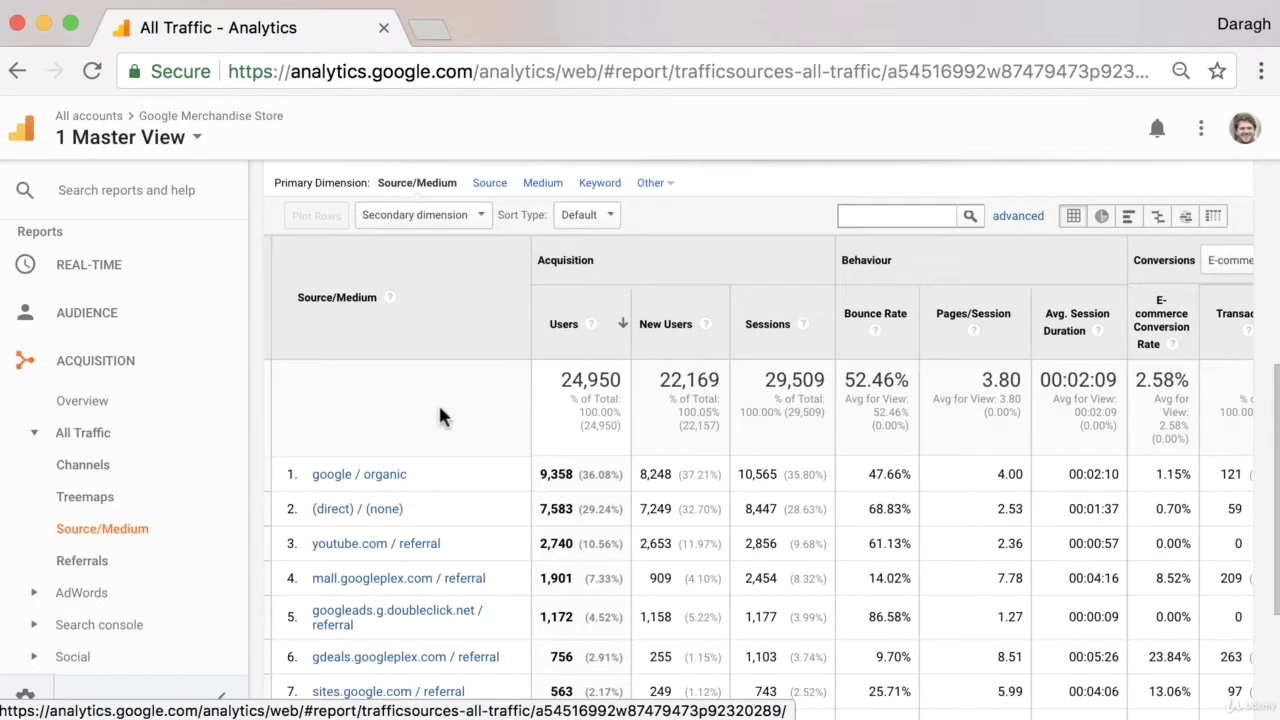
scroll(427, 402, "down", 1)
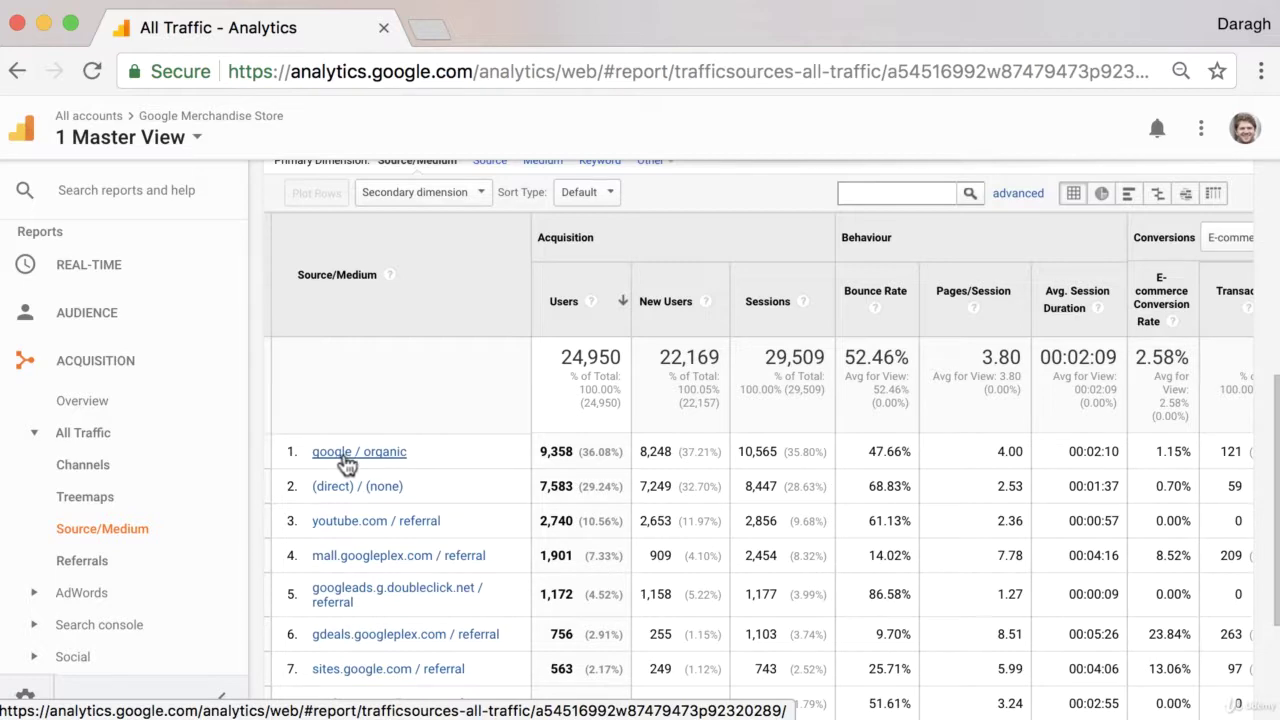
scroll(430, 460, "down", 2)
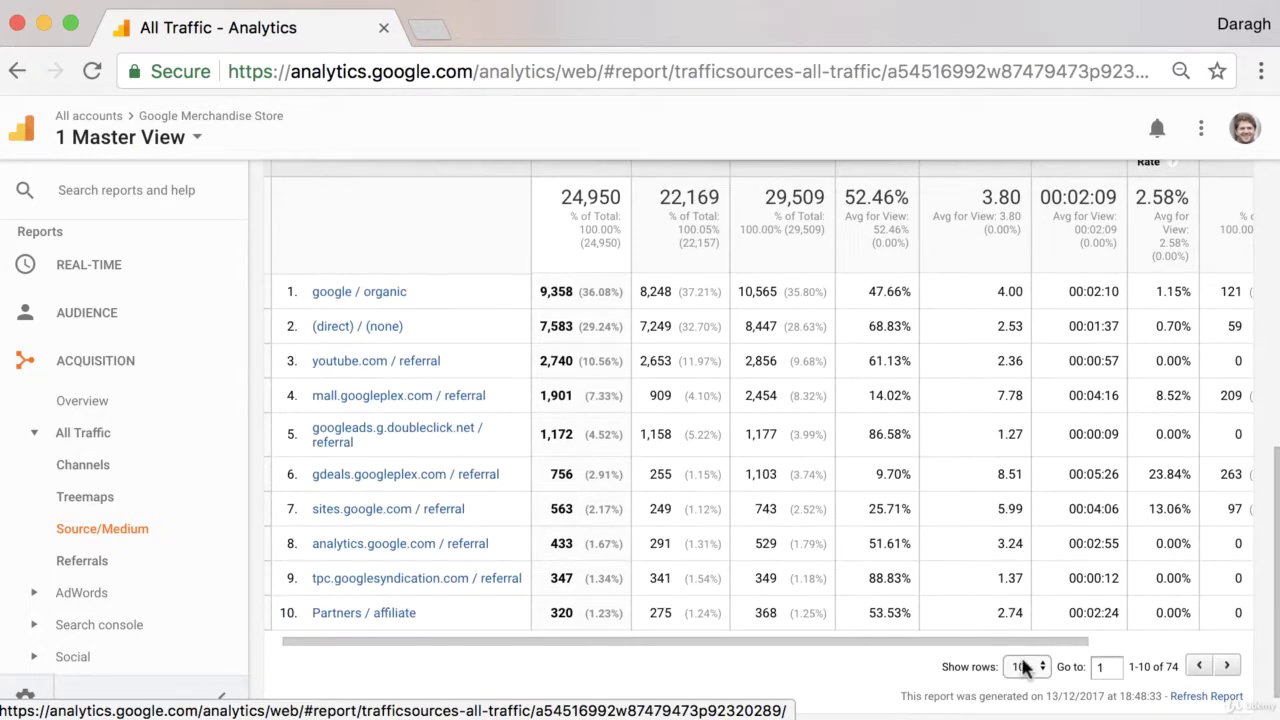
Step: Show 25 rows per page in the Source/Medium table and scroll through it
left_click(1020, 666)
left_click(1030, 680)
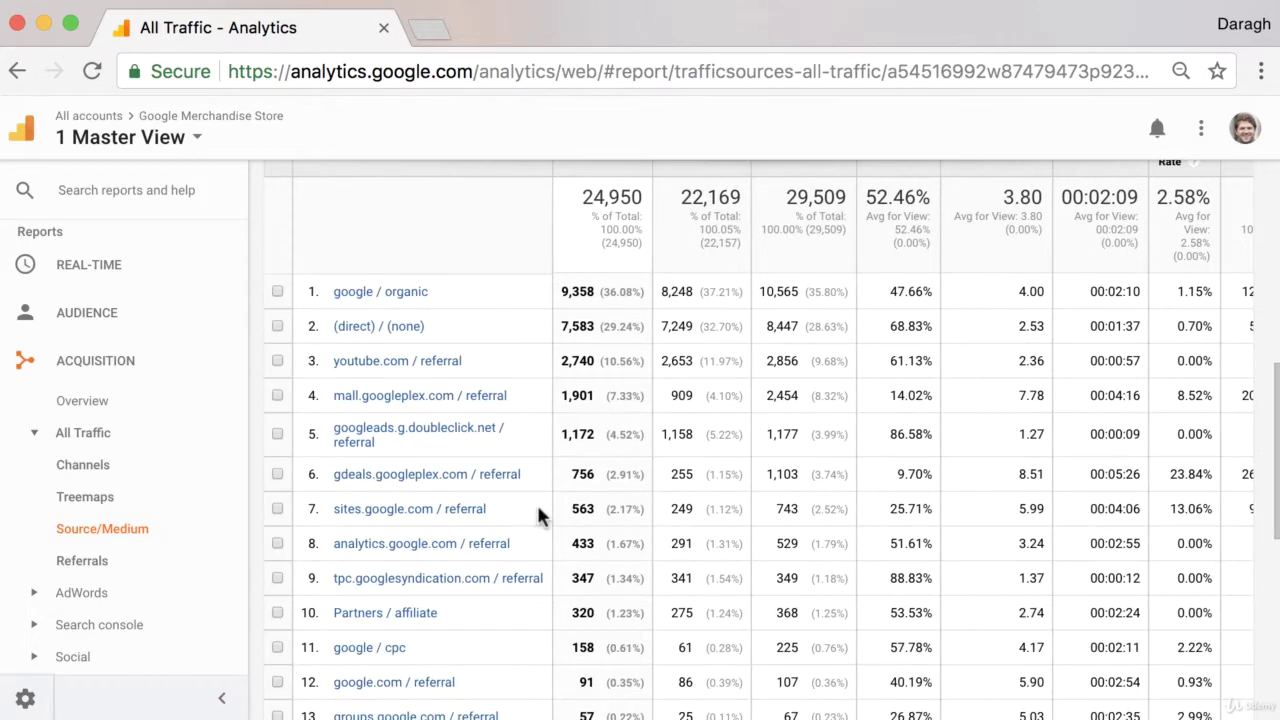
scroll(433, 578, "down", 1)
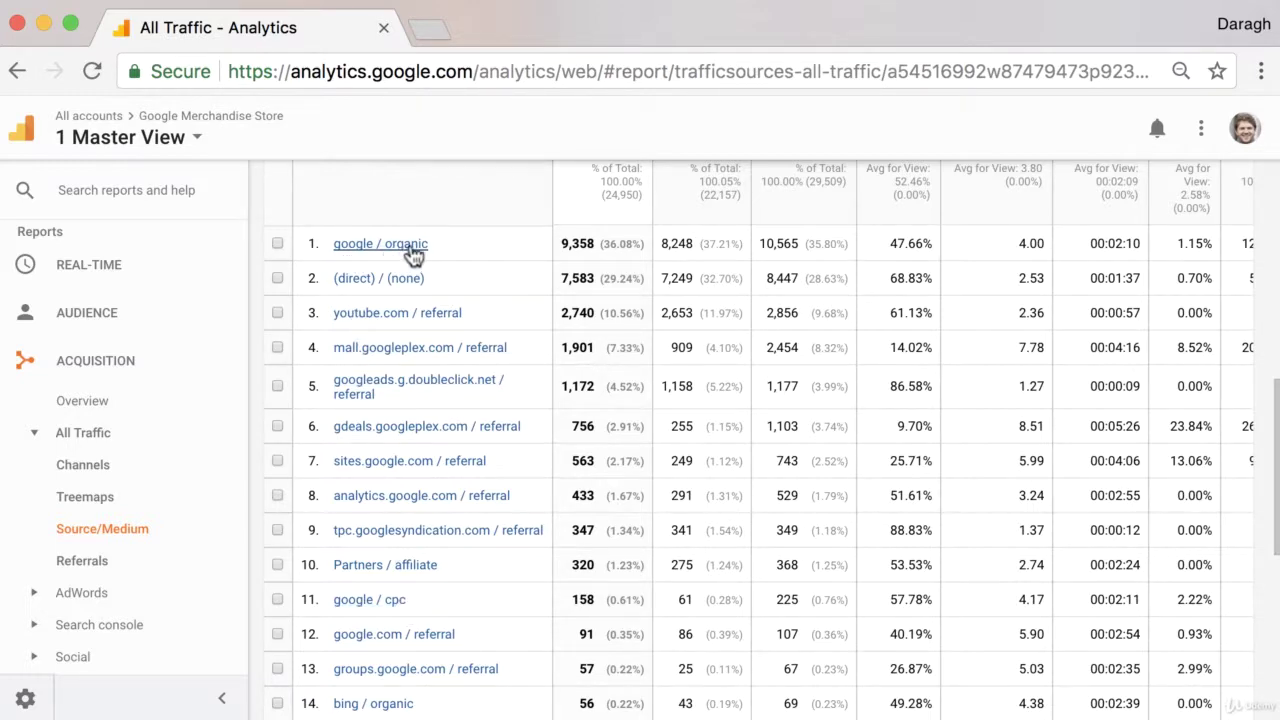
scroll(590, 243, "up", 2)
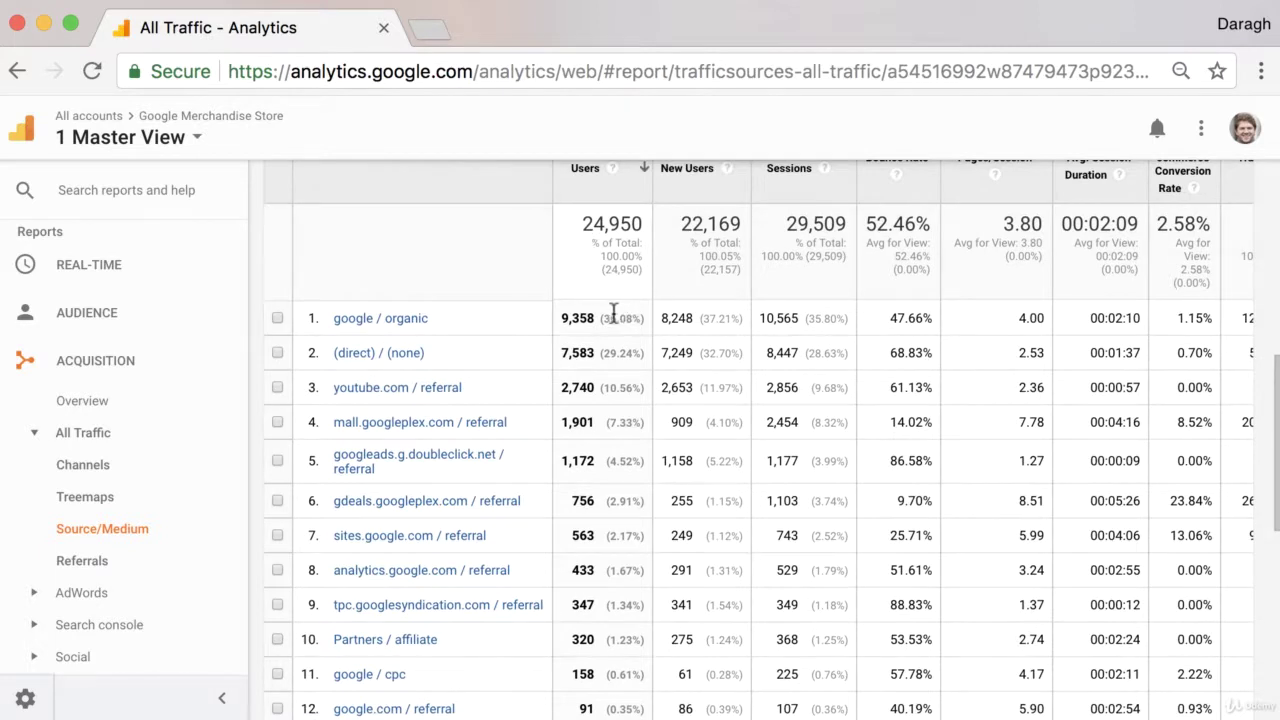
Step: Highlight a percentage figure in the table, then clear the selection
left_click_drag(605, 318, 634, 316)
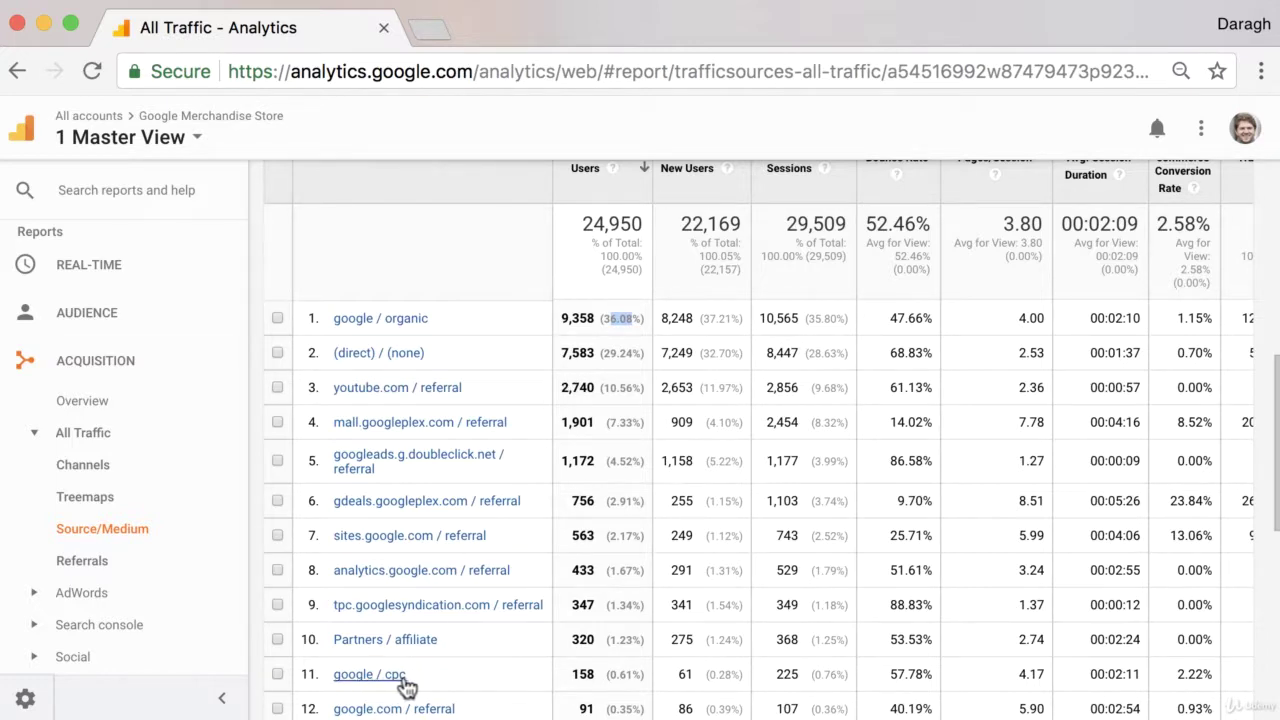
scroll(405, 357, "down", 1)
scroll(404, 347, "up", 2)
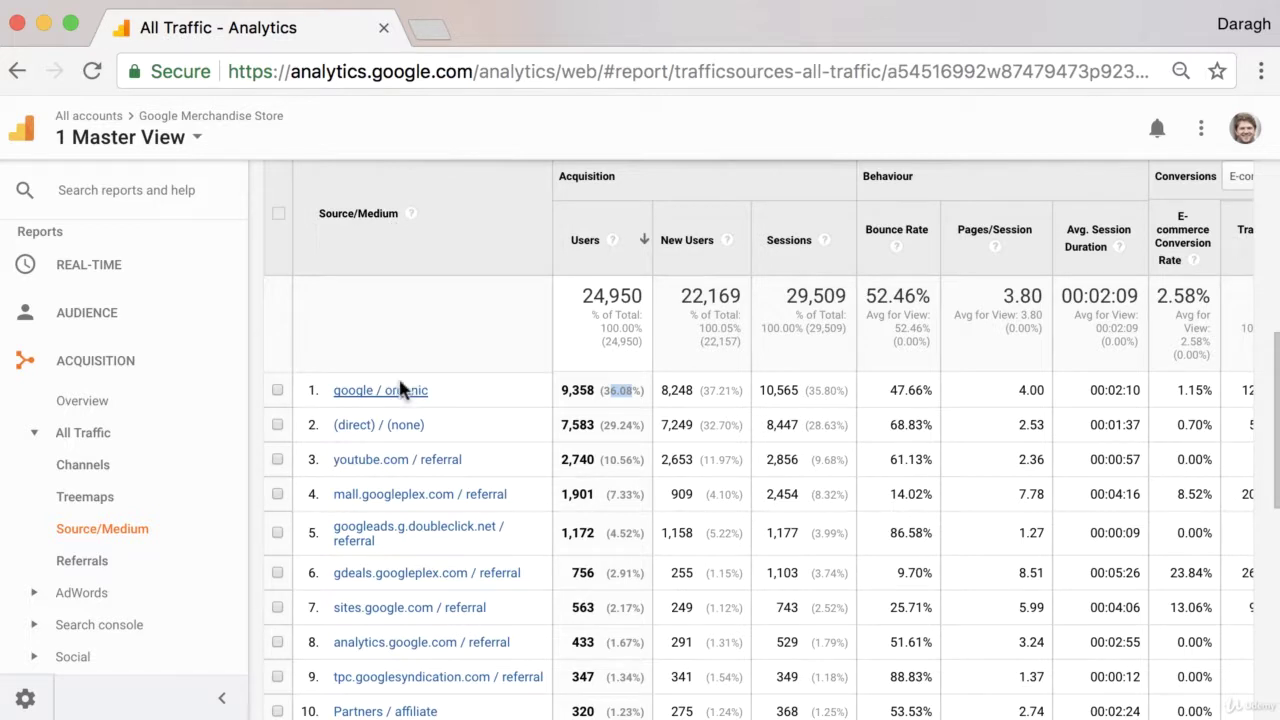
left_click(432, 336)
scroll(468, 362, "up", 2)
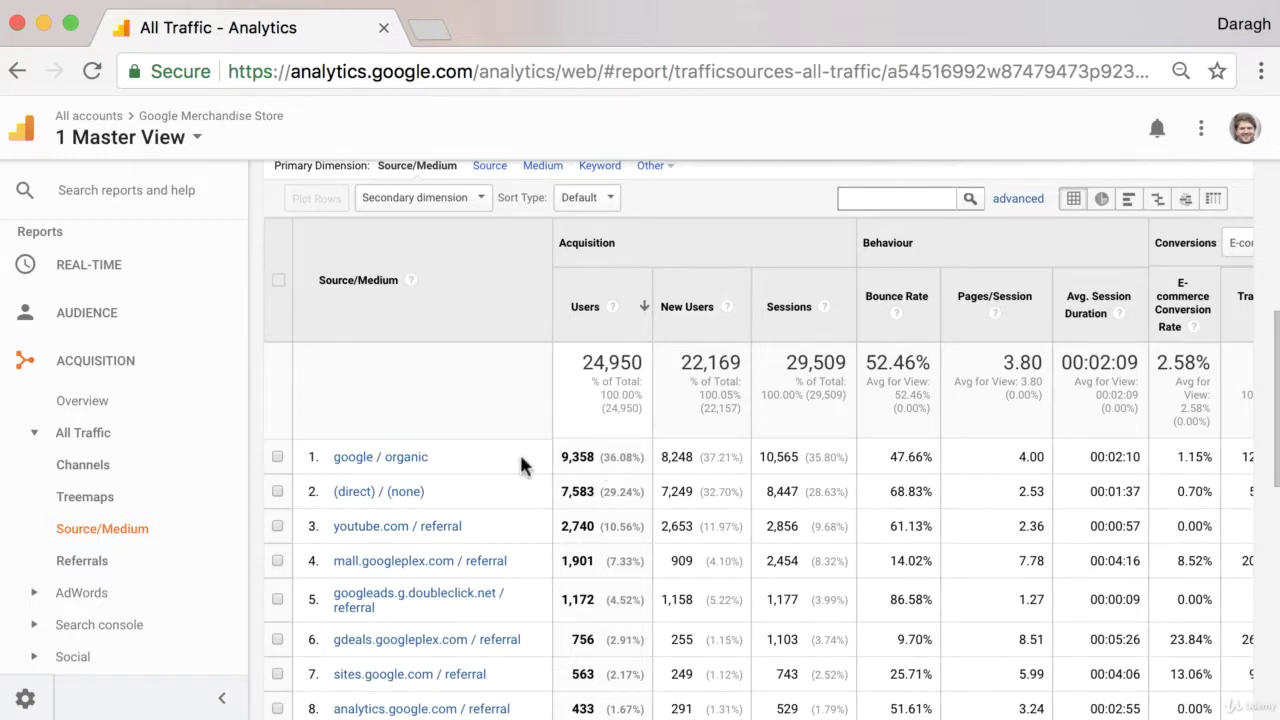
Step: Highlight google / organic's 36.08% user share, then zoom the browser out to show Transactions and Revenue
scroll(522, 462, "down", 1)
scroll(522, 462, "down", 1)
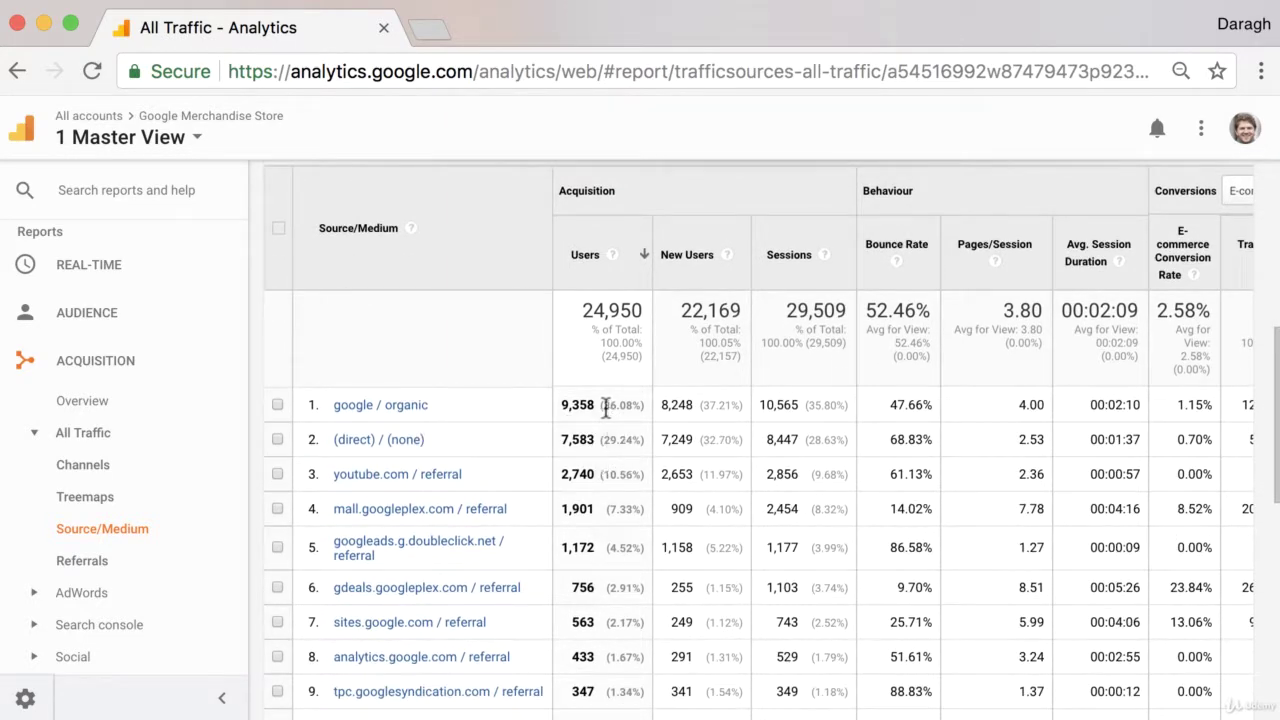
left_click_drag(603, 408, 644, 405)
key("ctrl+minus")
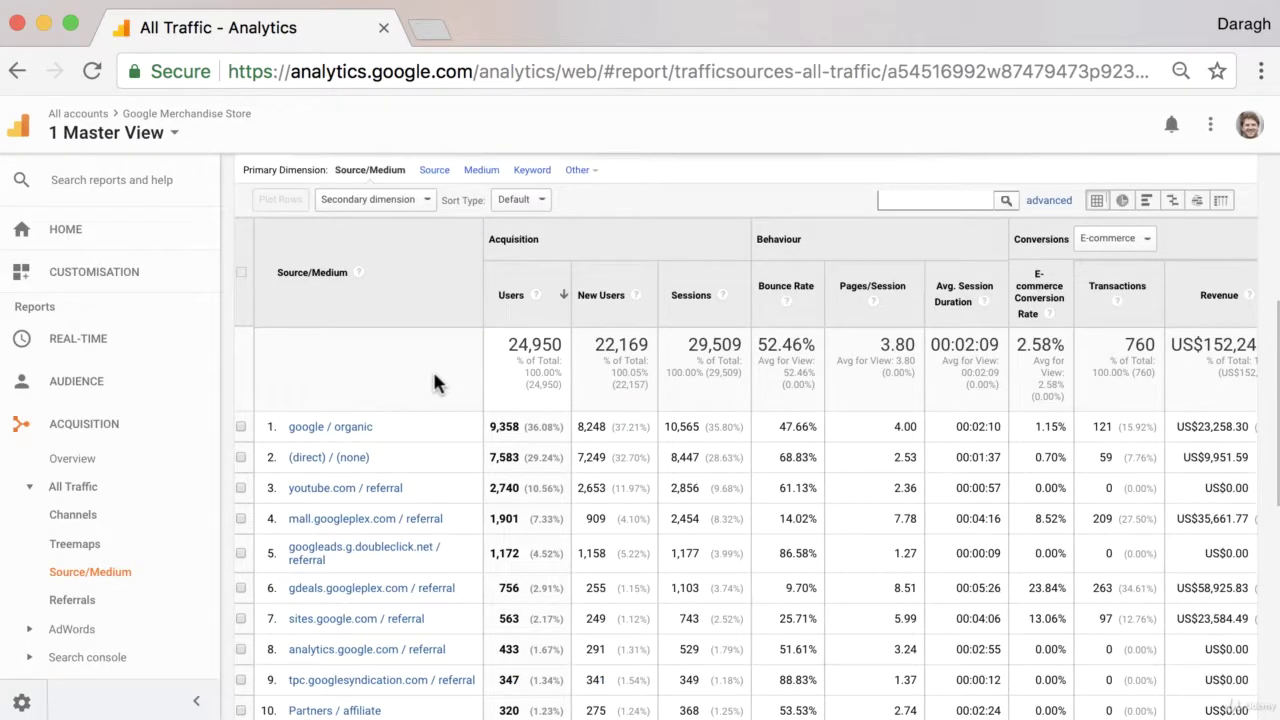
Step: Switch the table to Comparison view with Bounce Rate as the compared metric
left_click(1173, 202)
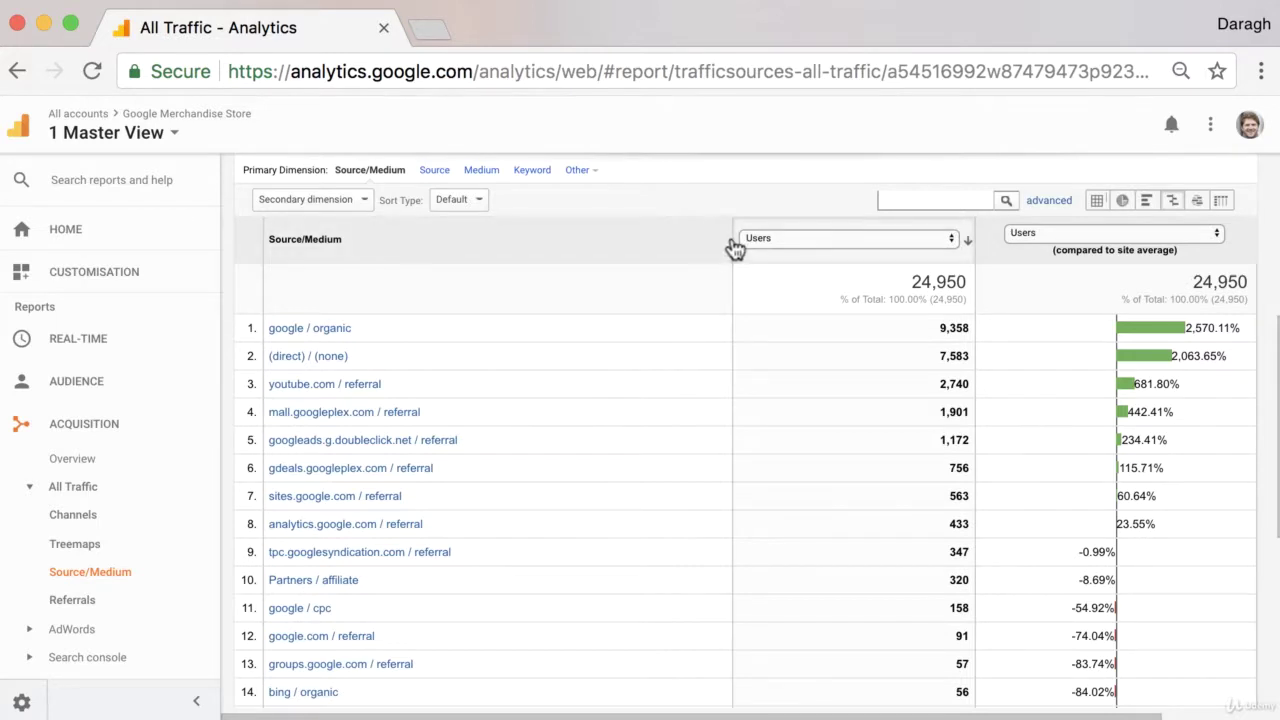
left_click(1177, 242)
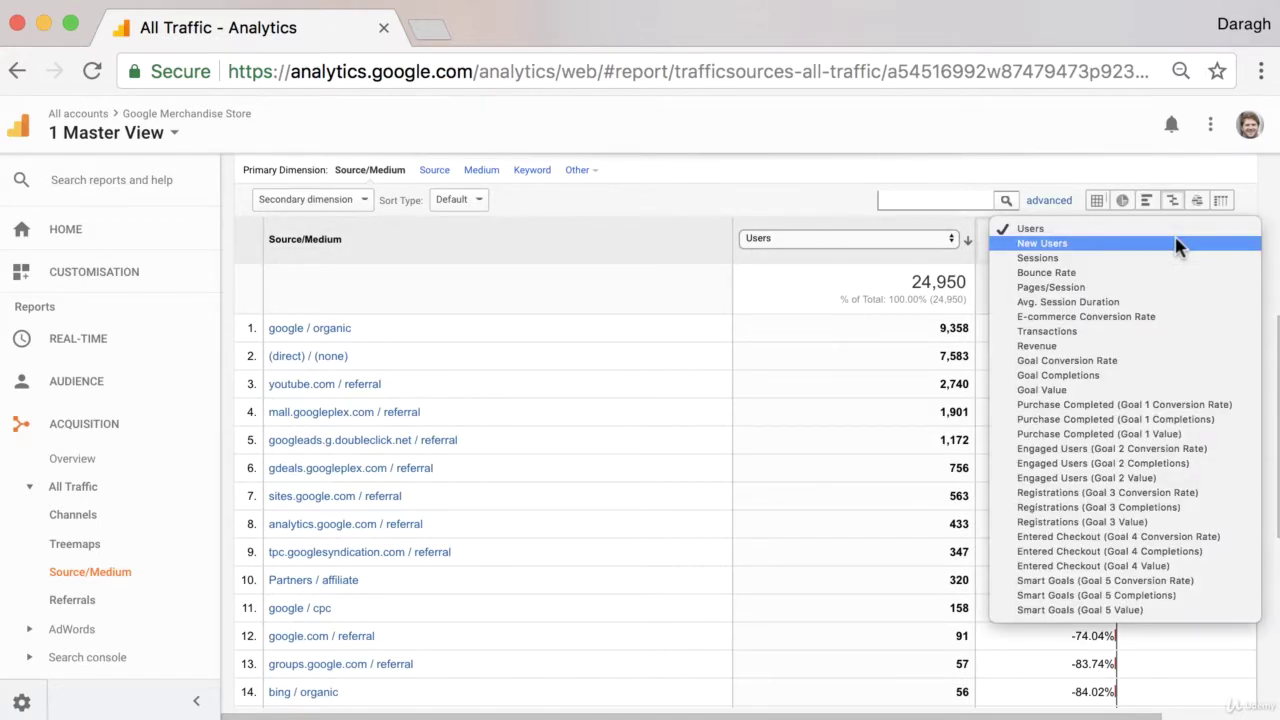
left_click(1165, 274)
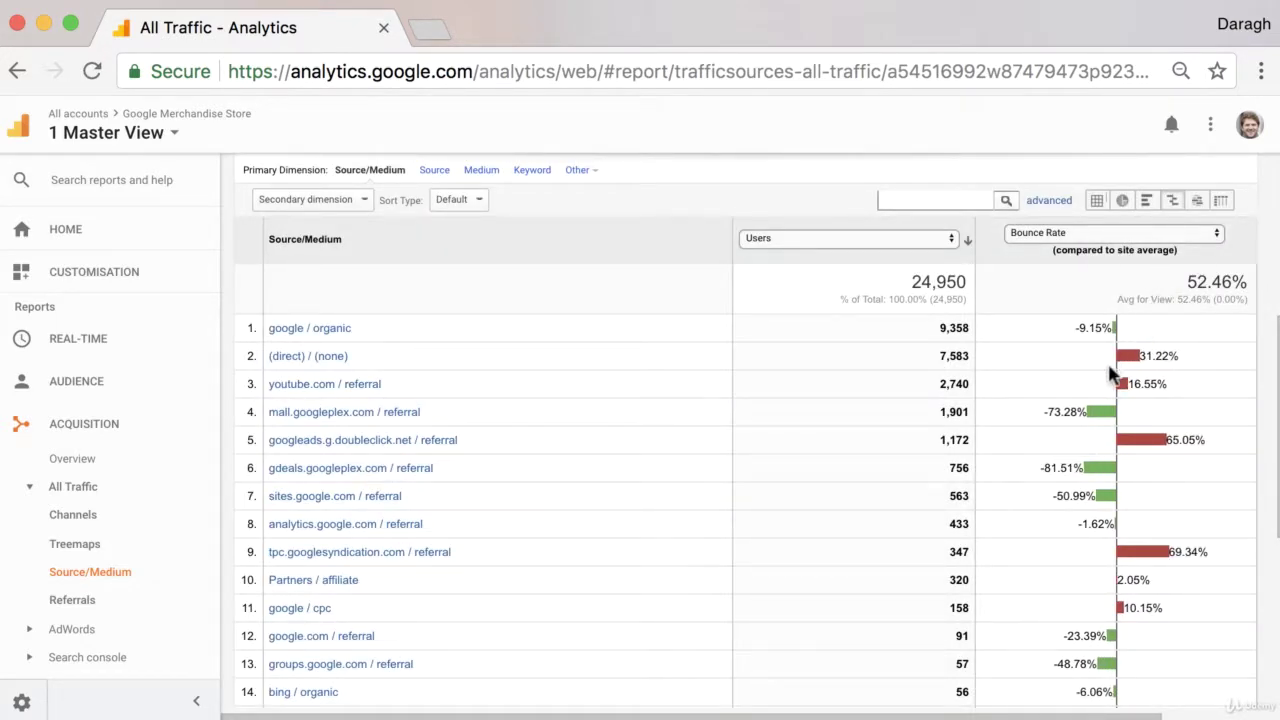
scroll(1110, 372, "down", 1)
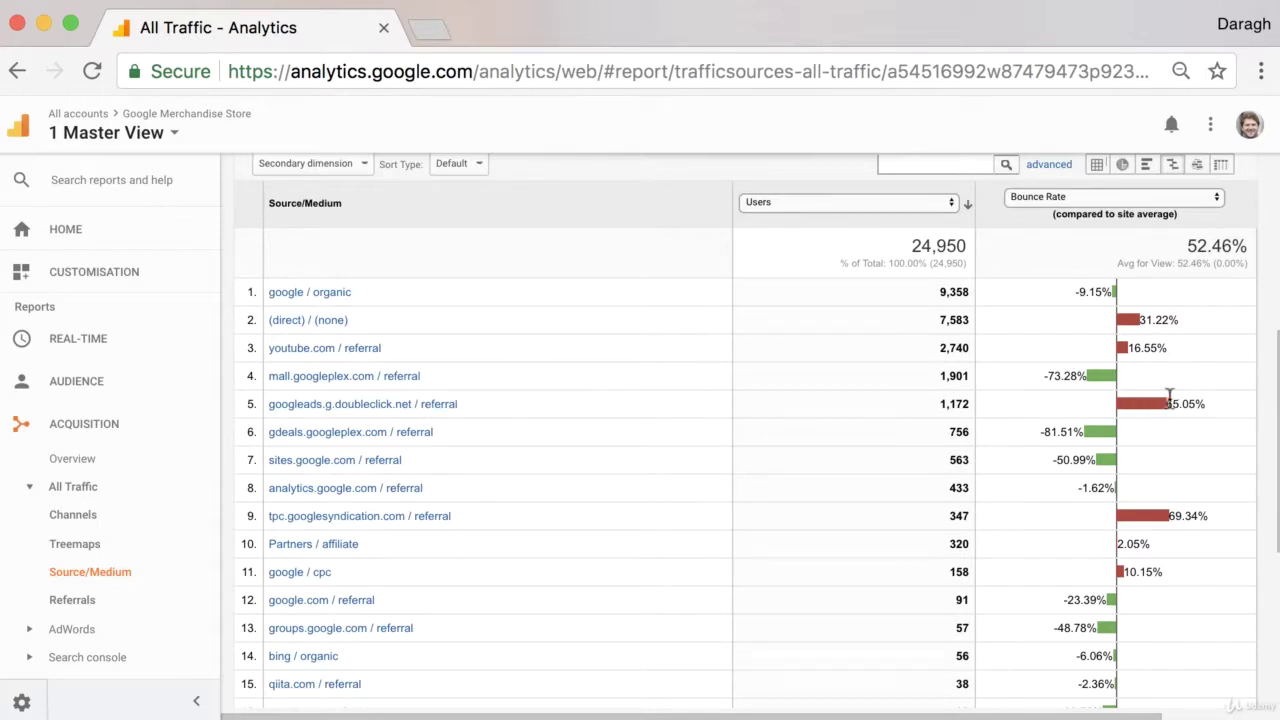
Step: Highlight the 65.05% and google / organic's -9.15% bounce-rate differences
left_click_drag(1169, 395, 1195, 398)
left_click_drag(1074, 291, 1101, 291)
left_click(1046, 297)
scroll(1082, 285, "up", 2)
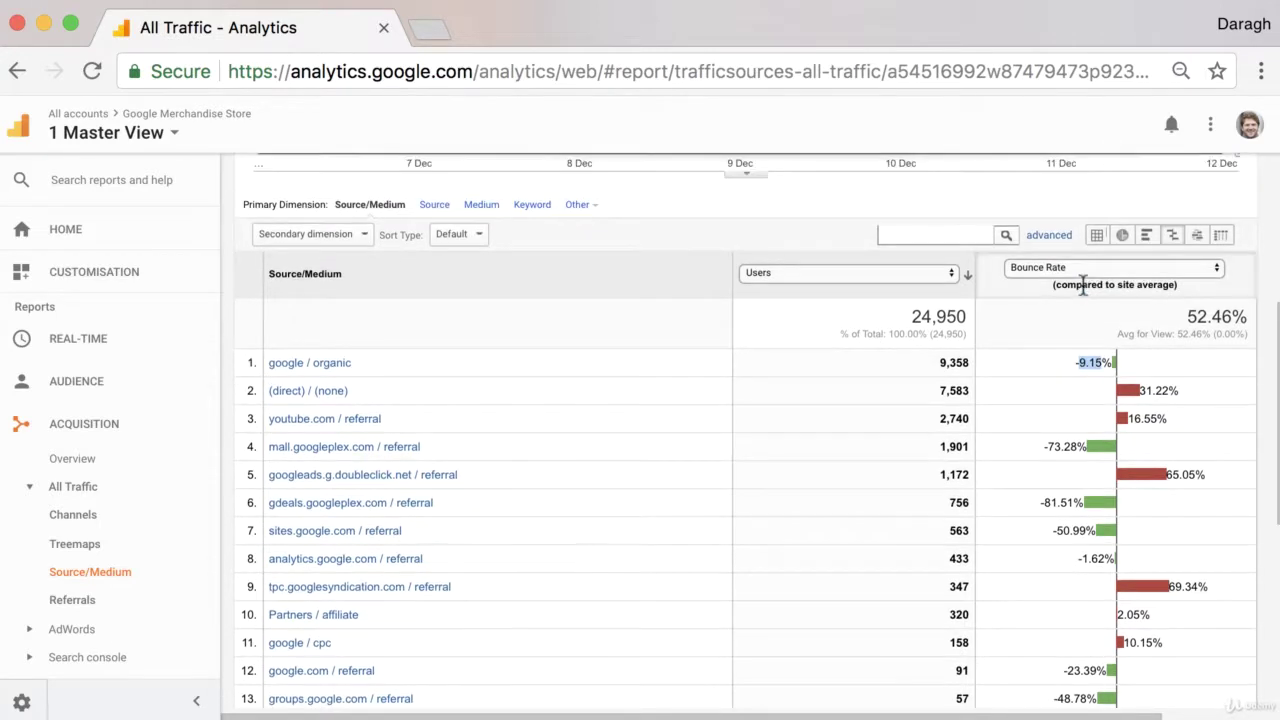
Step: Return to the standard data table, highlight the total Revenue figure, and scroll the sidebar
left_click(1096, 237)
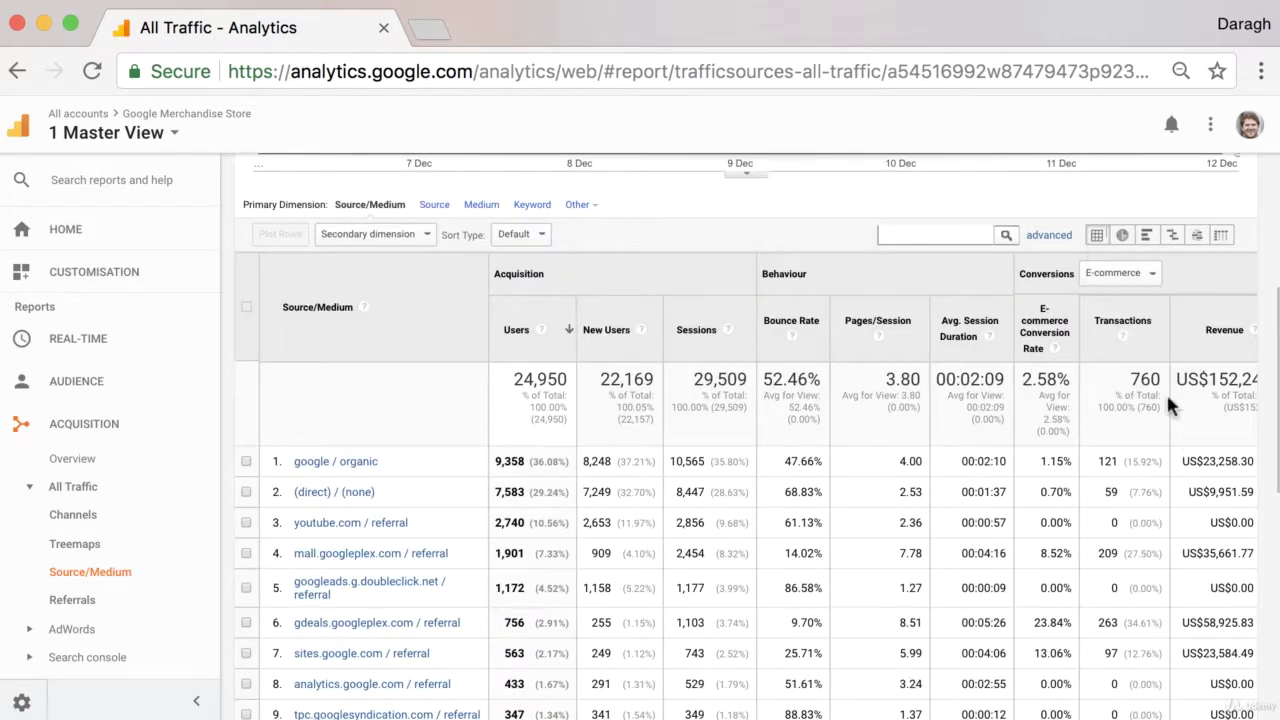
scroll(1230, 488, "down", 1)
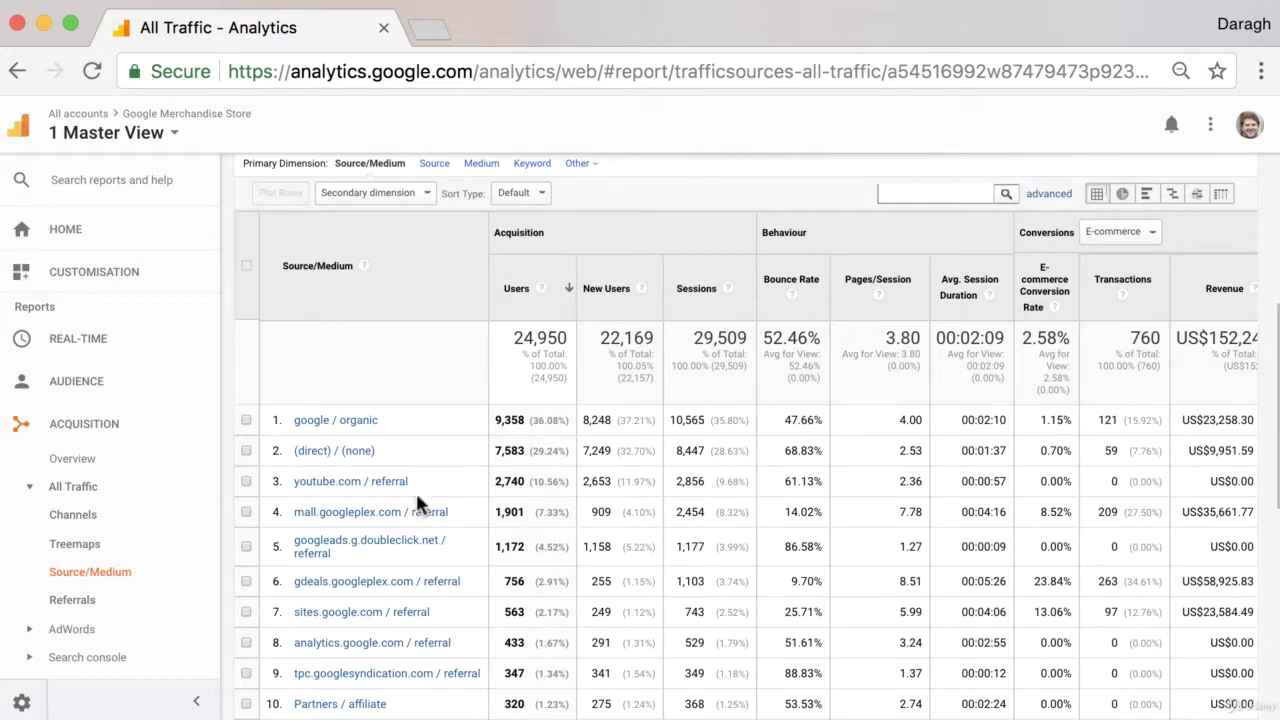
left_click_drag(1199, 340, 1239, 338)
left_click(1212, 350)
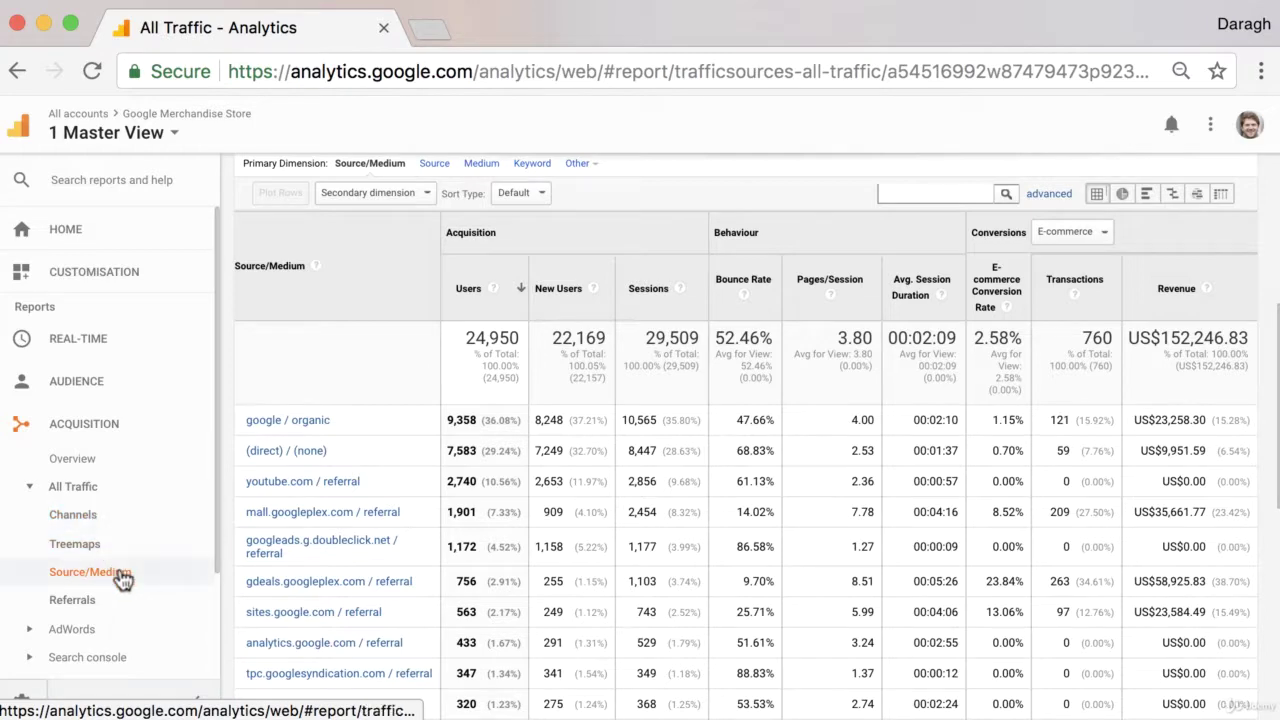
left_click_drag(217, 517, 216, 600)
left_click(103, 511)
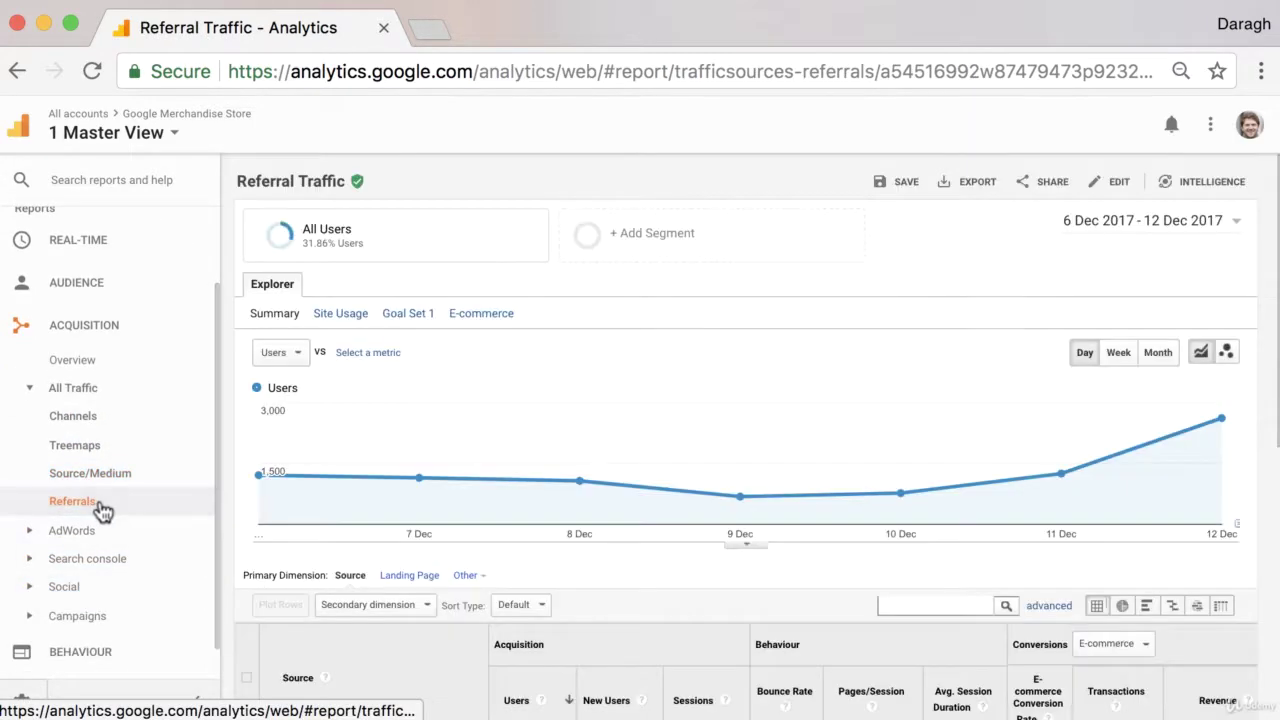
scroll(631, 491, "down", 5)
scroll(631, 494, "down", 4)
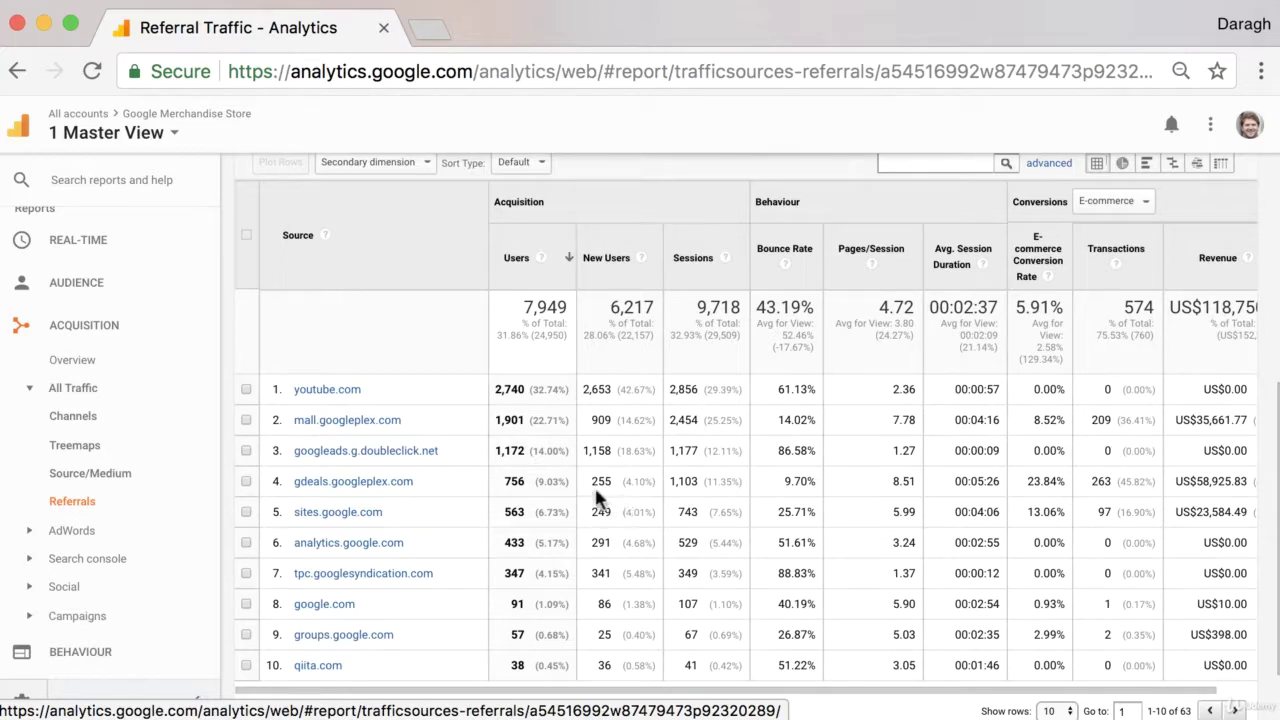
Step: Drill into youtube.com and scroll through its referral paths, led by /yt/creators/
left_click(329, 400)
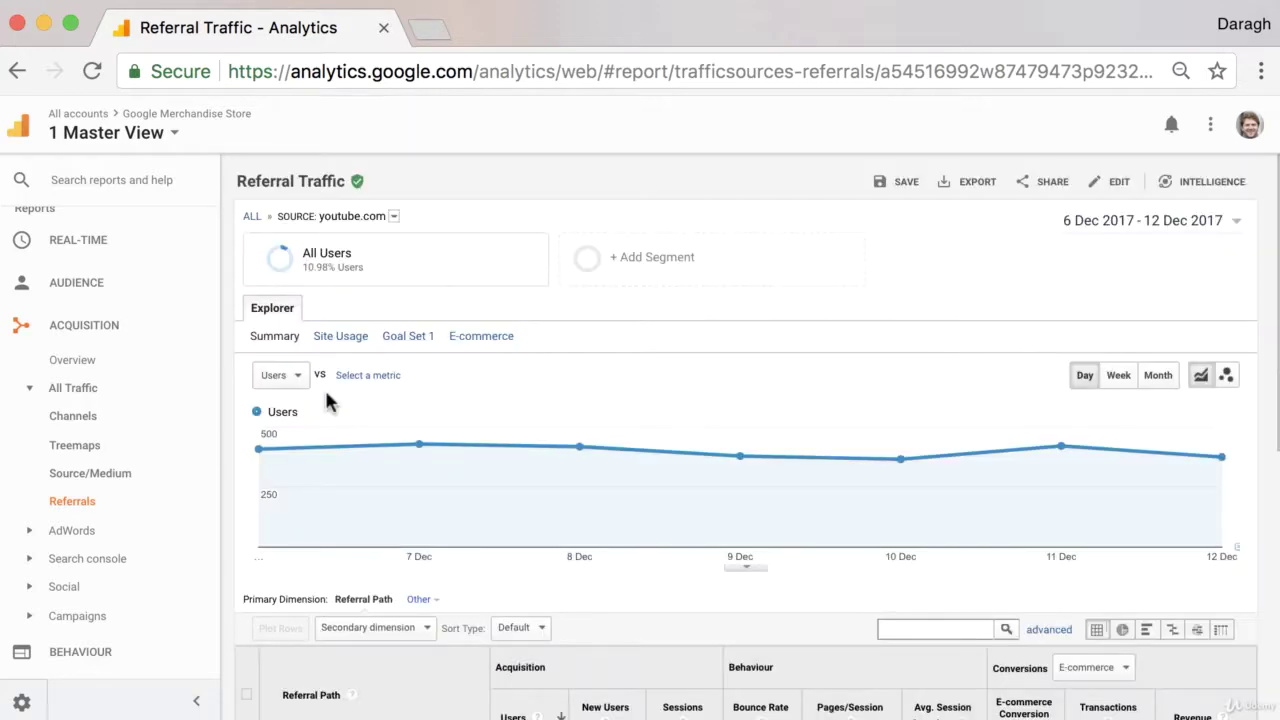
scroll(443, 430, "down", 6)
scroll(443, 430, "down", 3)
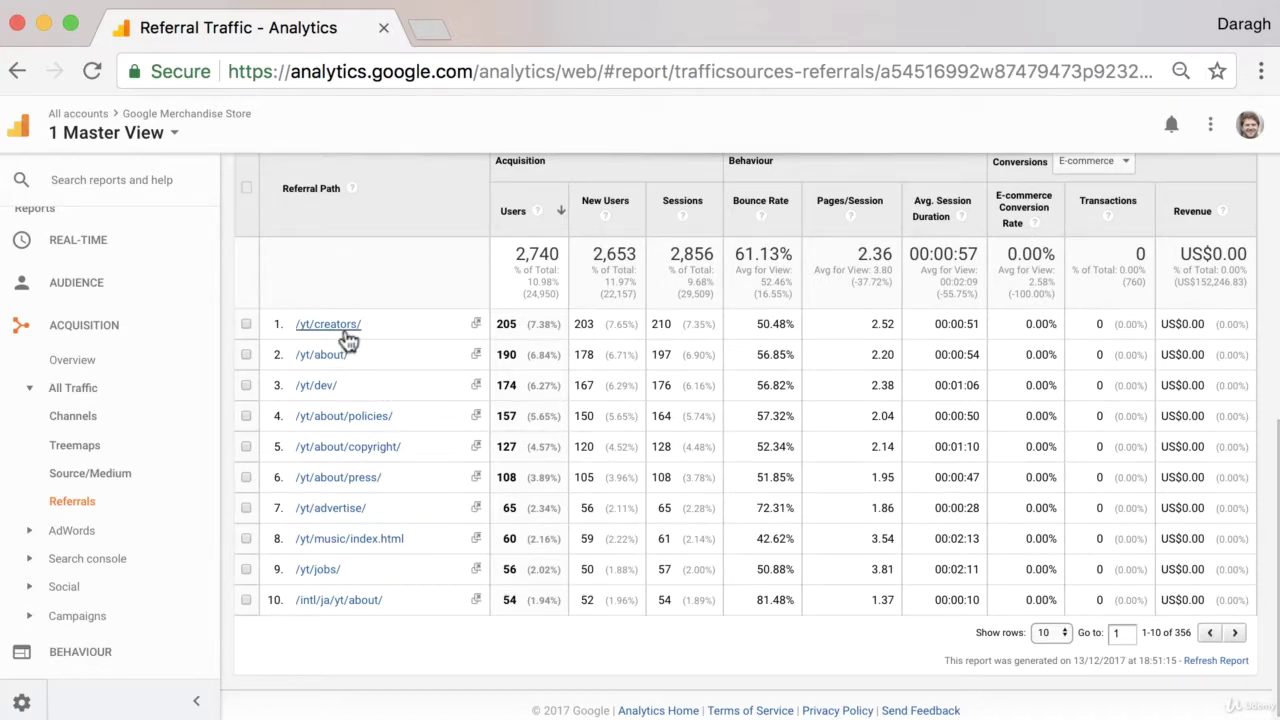
scroll(345, 340, "down", 1)
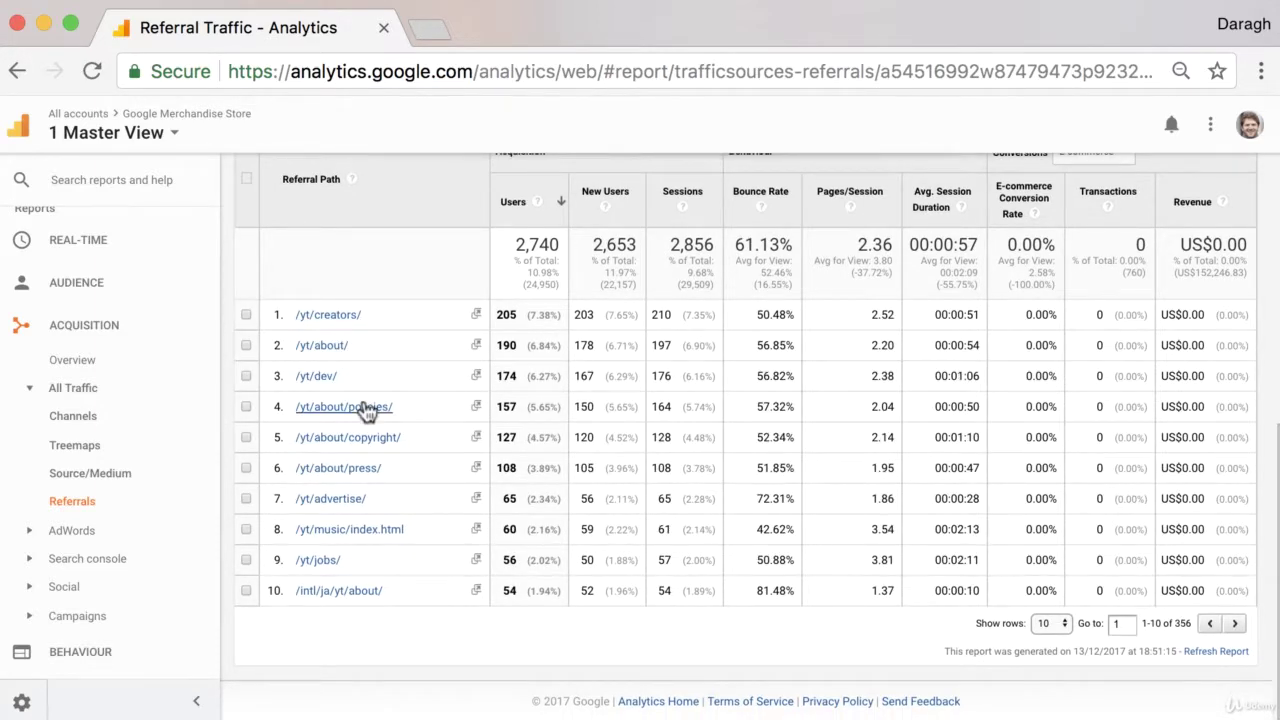
scroll(370, 409, "up", 3)
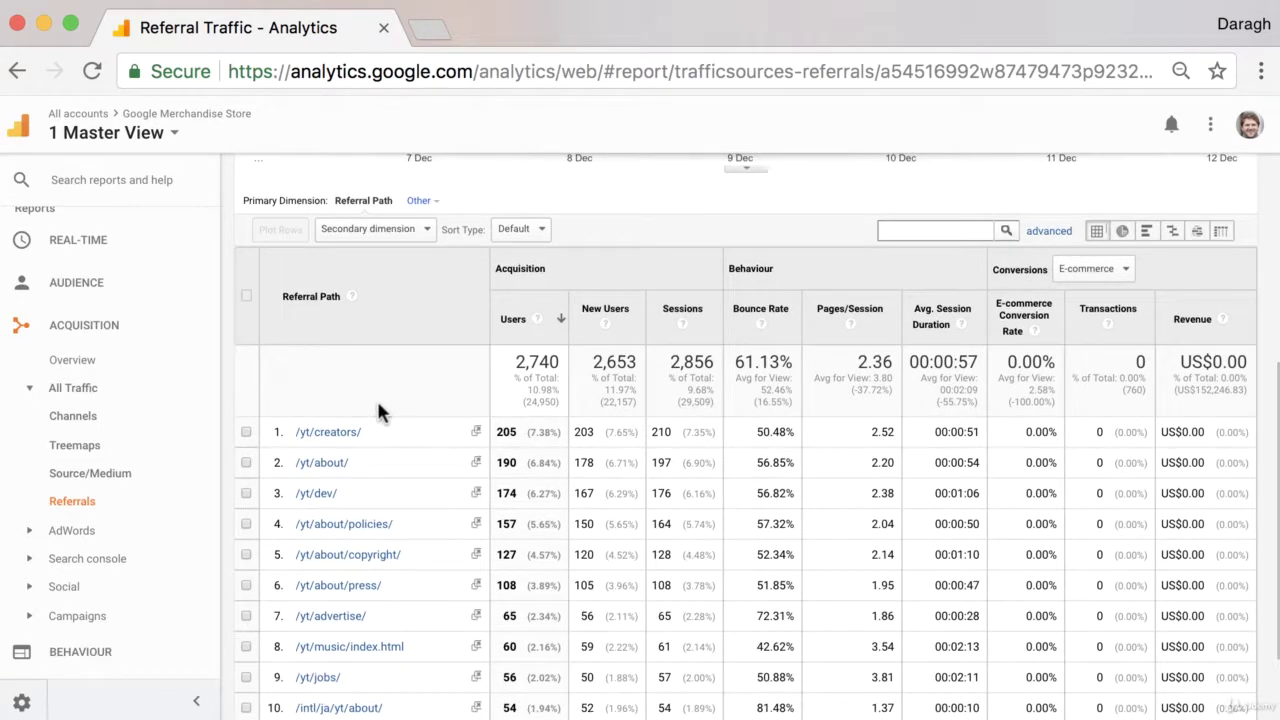
Step: Search 'landing' in the secondary dimension list and add Landing Page beside the referral paths
left_click(430, 232)
type("landing")
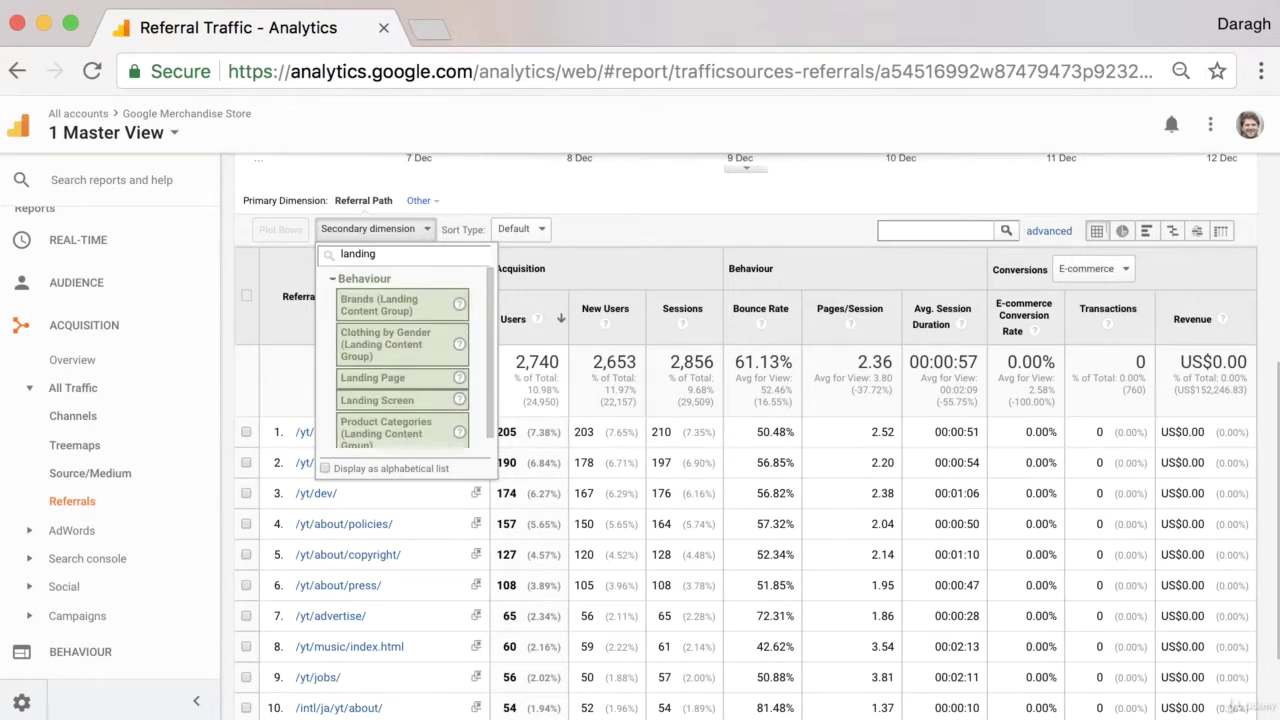
left_click(430, 380)
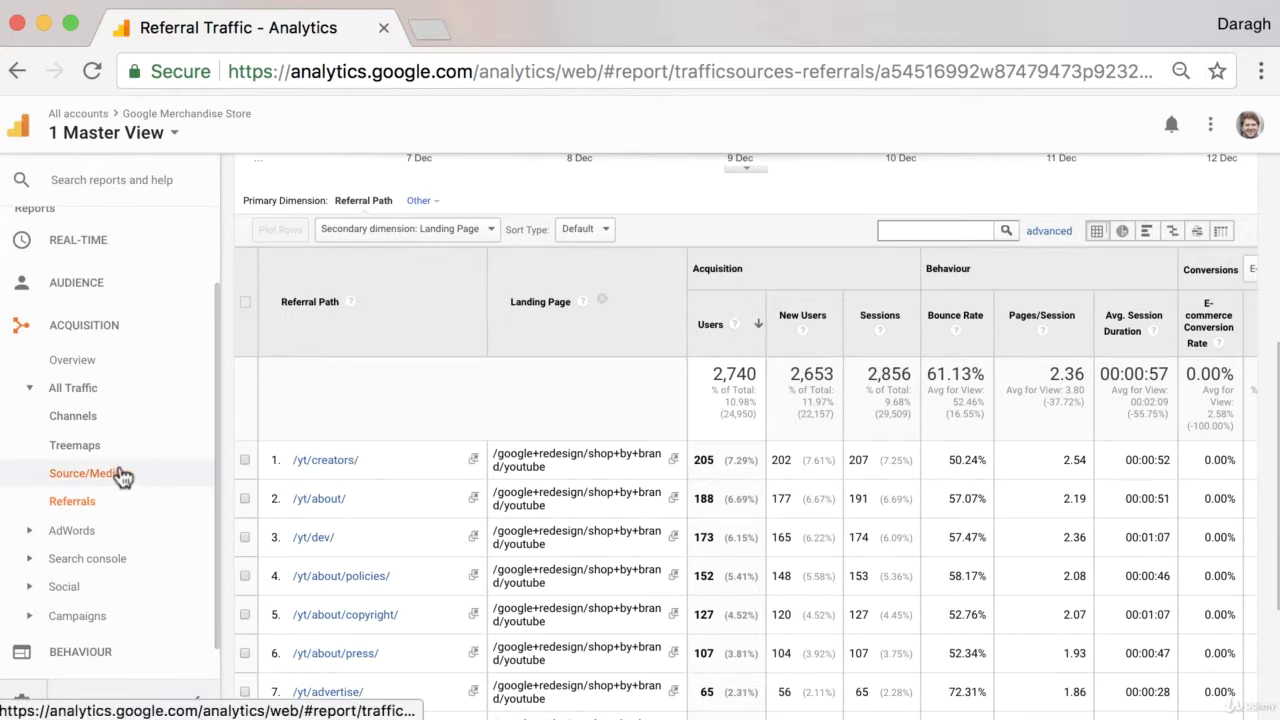
Step: Open the Acquisition Overview and scroll through its Top Channels chart and channel table
left_click(101, 372)
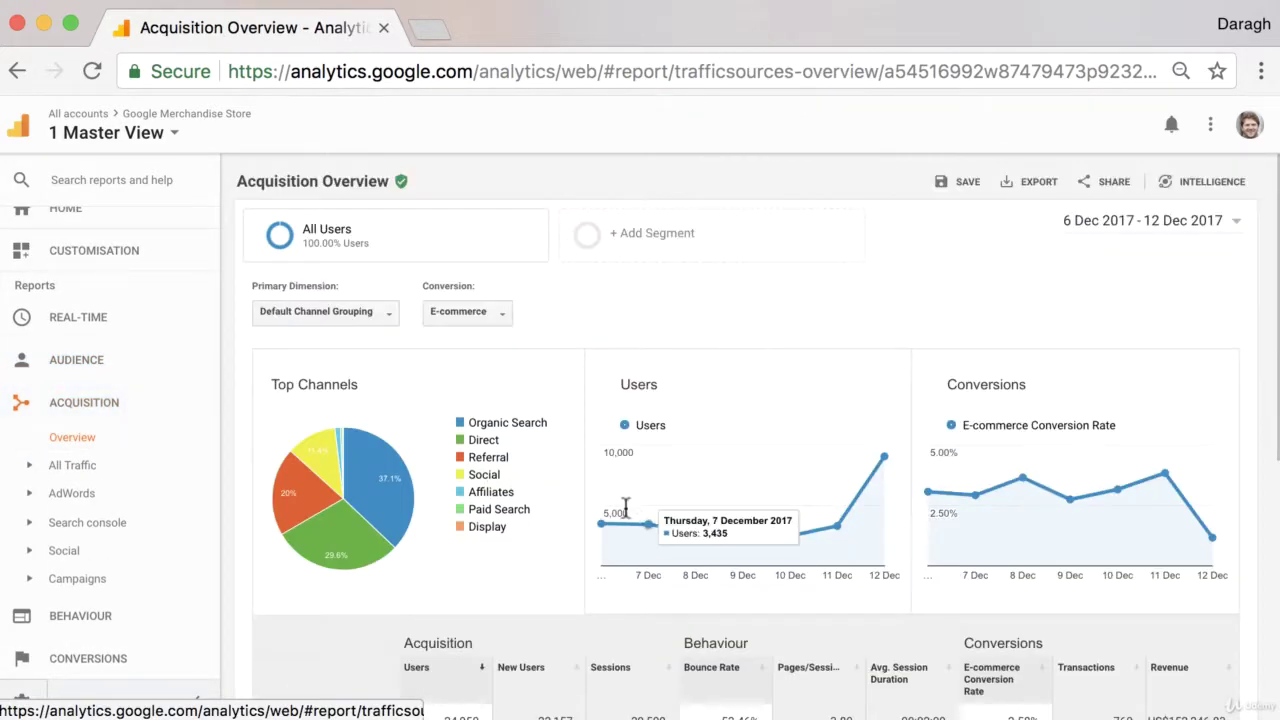
scroll(475, 540, "down", 2)
scroll(477, 545, "down", 2)
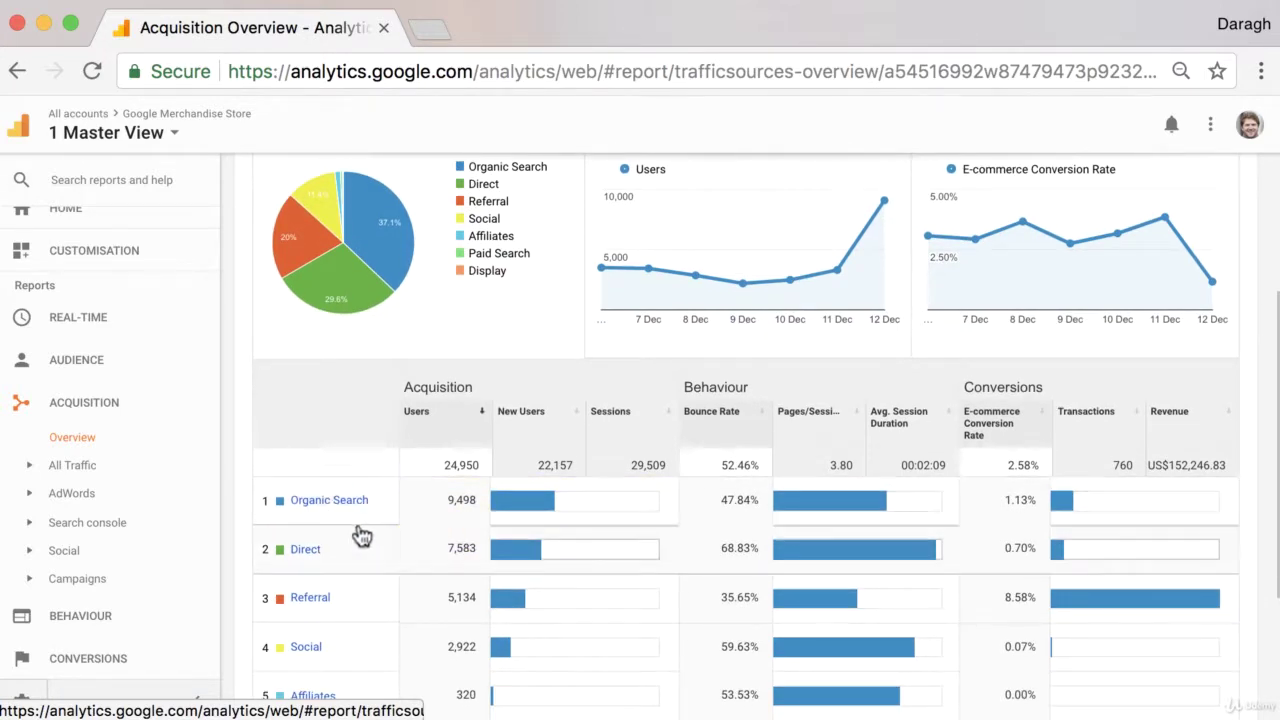
scroll(398, 605, "down", 2)
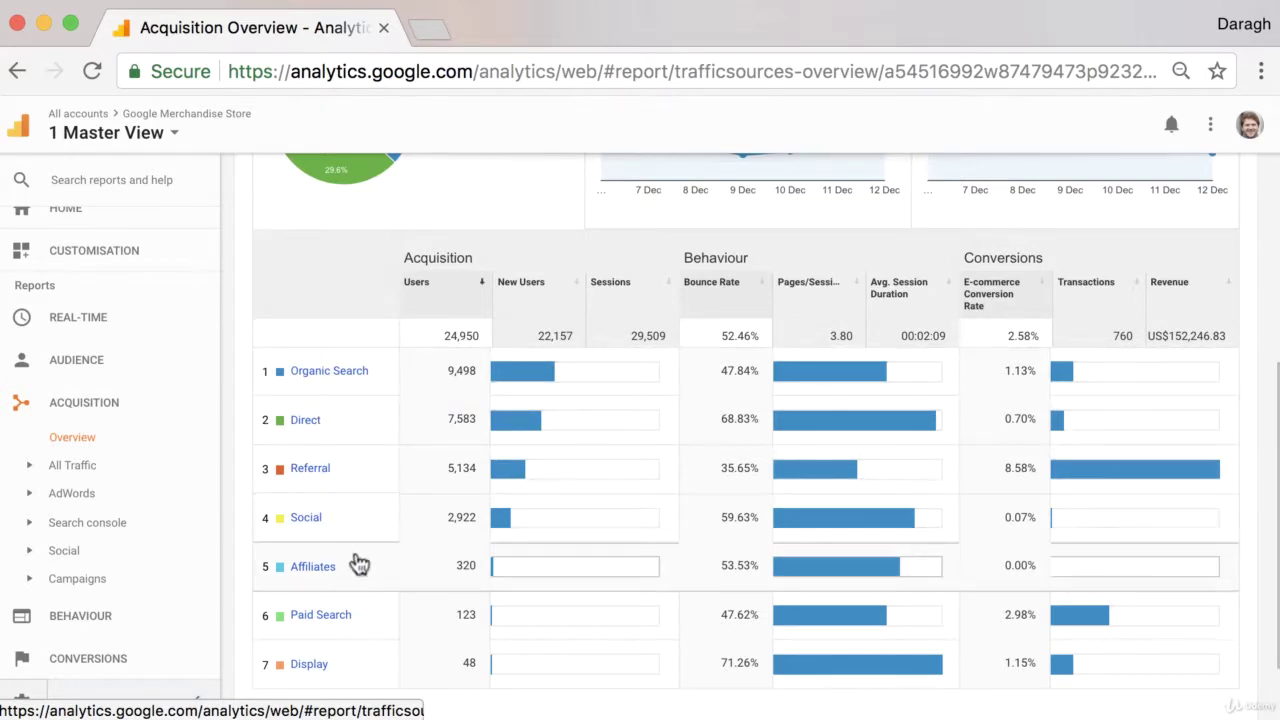
scroll(320, 634, "down", 1)
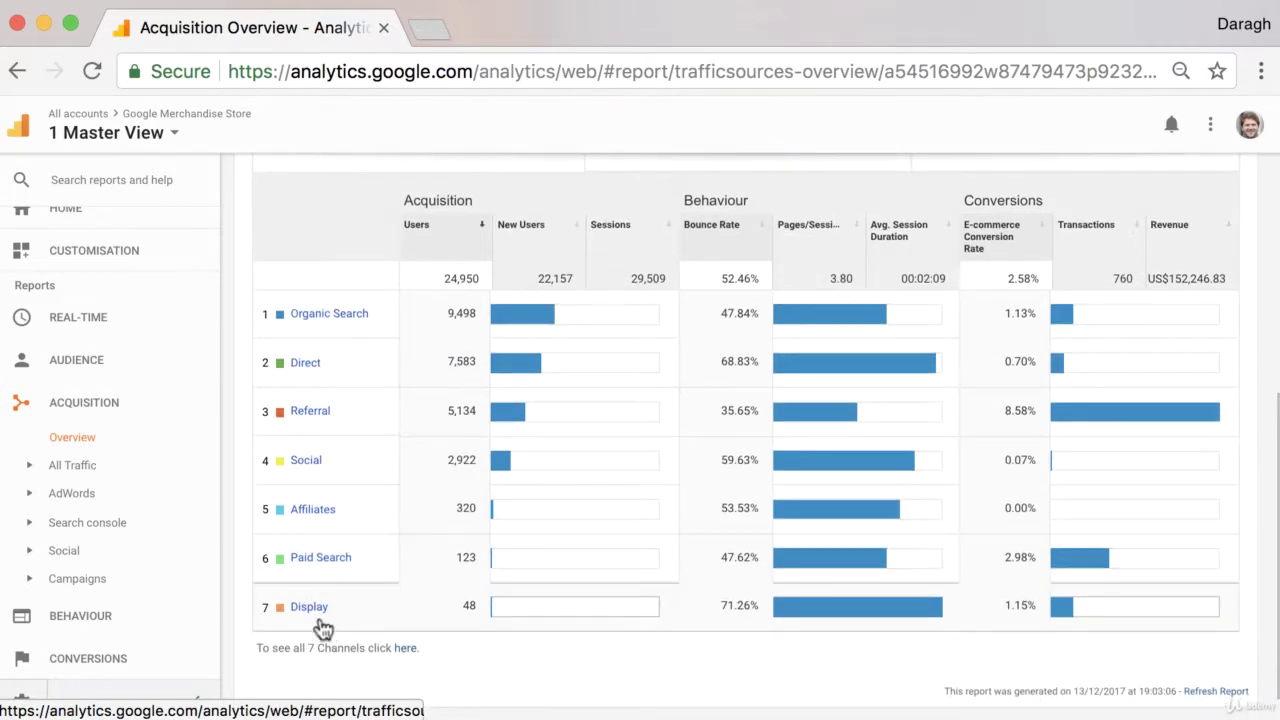
scroll(326, 626, "up", 1)
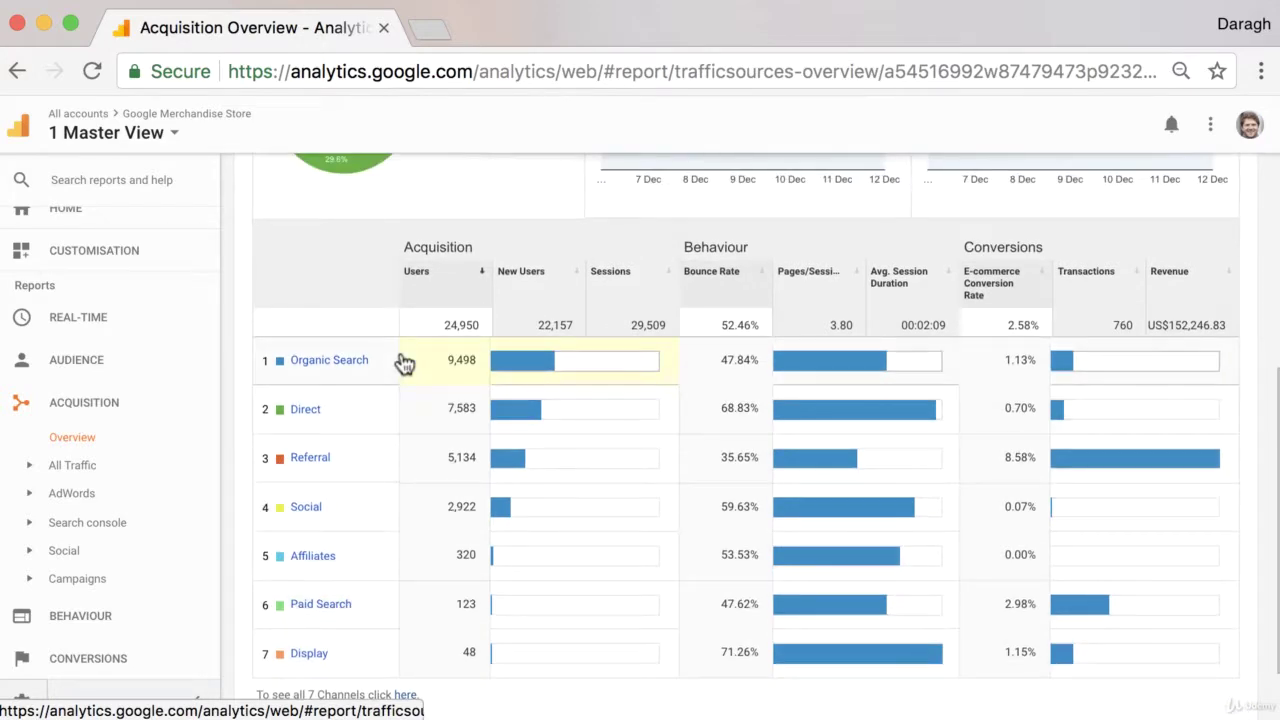
scroll(404, 363, "up", 5)
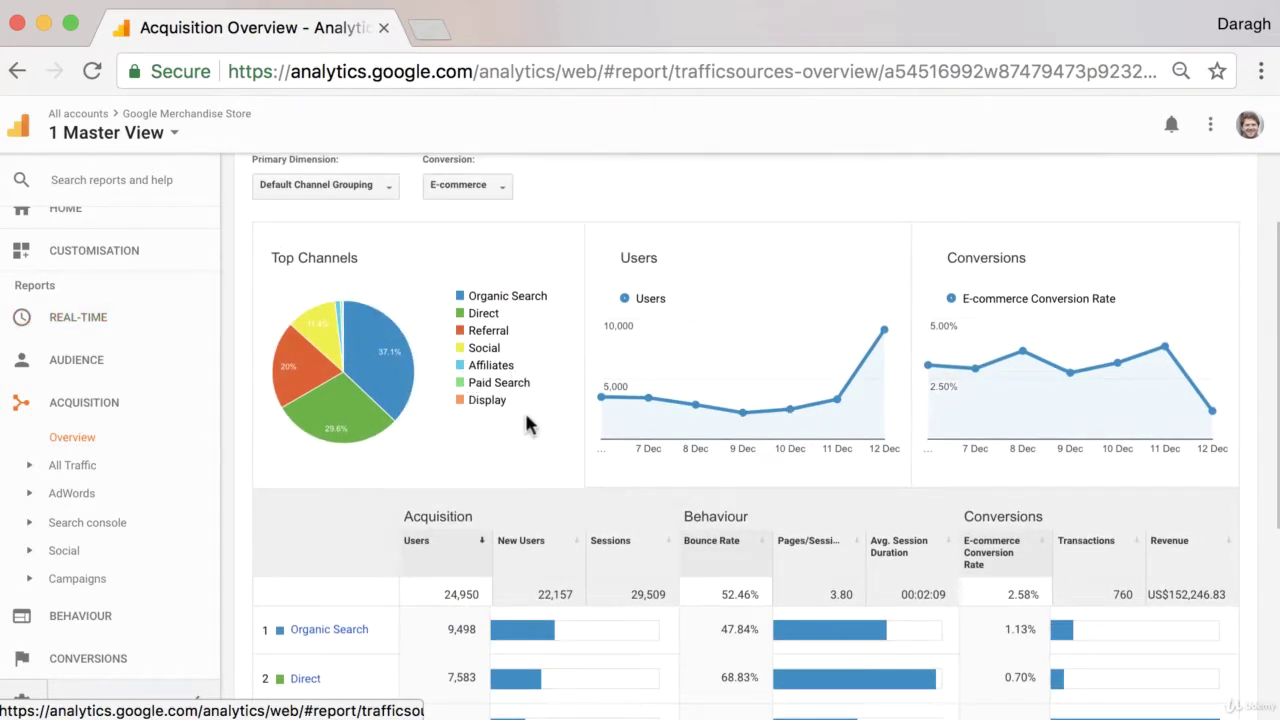
scroll(530, 425, "up", 2)
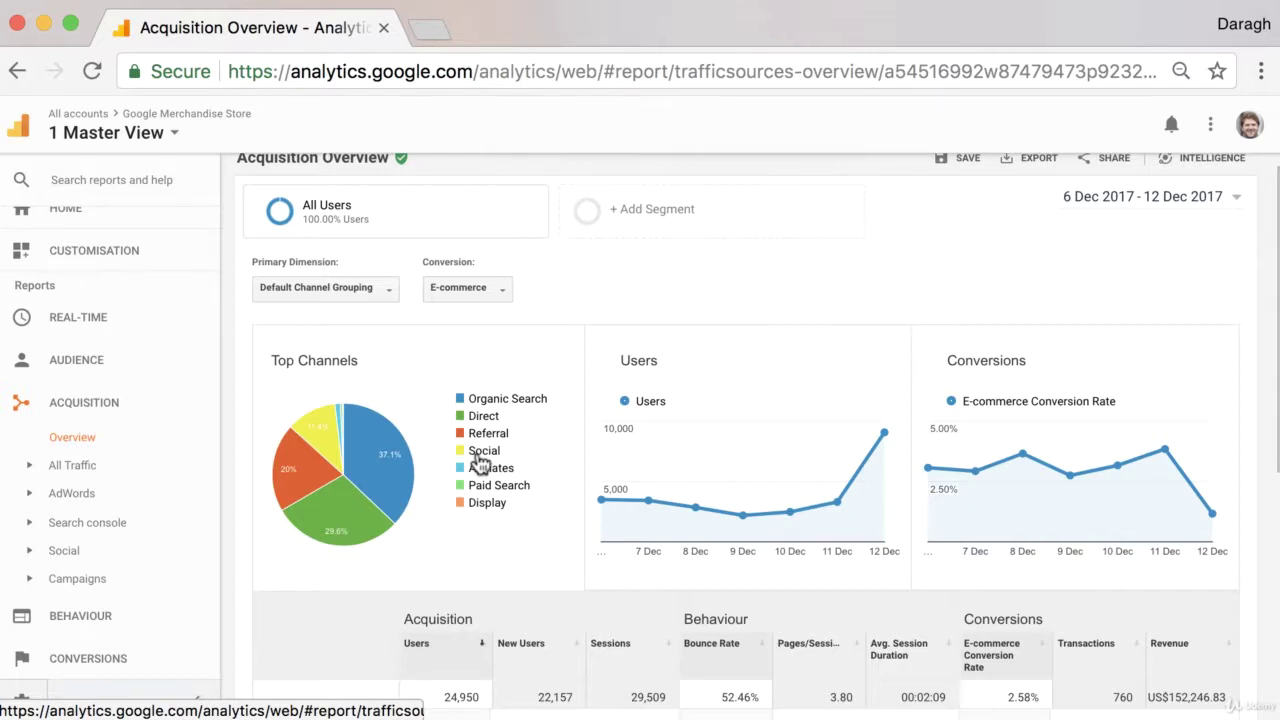
Step: Expand the All Traffic group in the sidebar
mouse_move(392, 503)
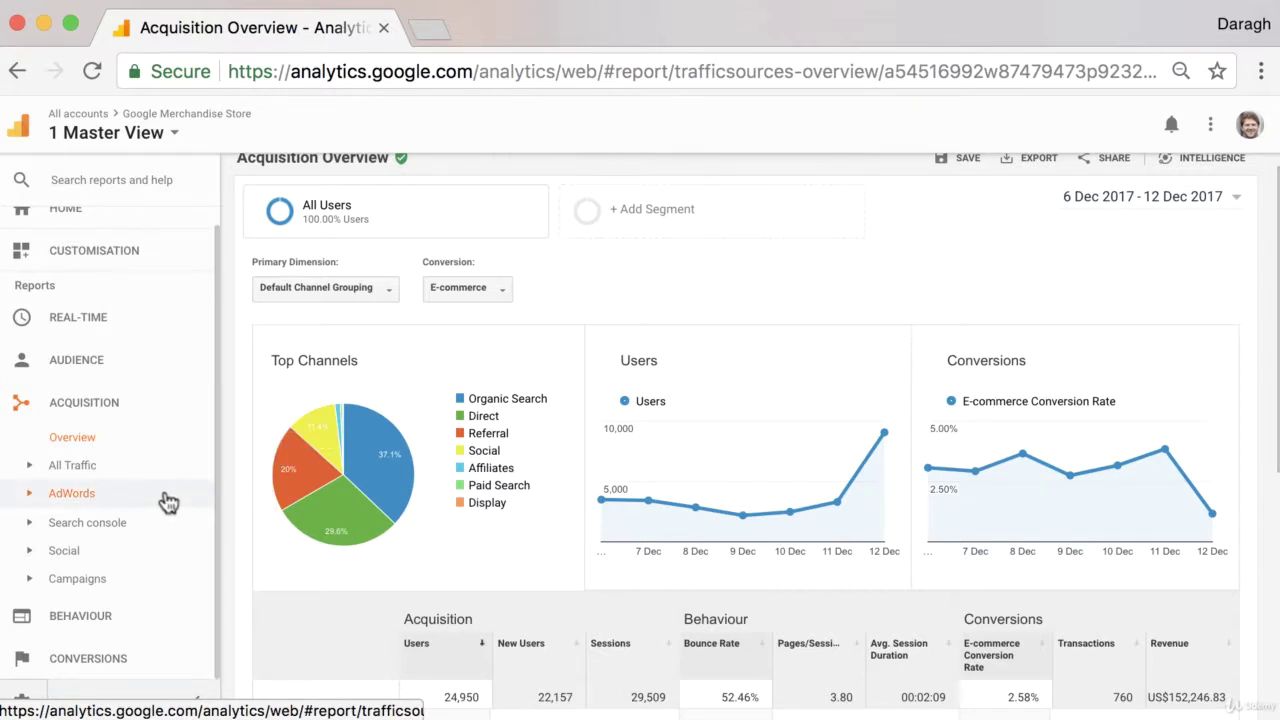
scroll(100, 480, "down", 1)
left_click(31, 392)
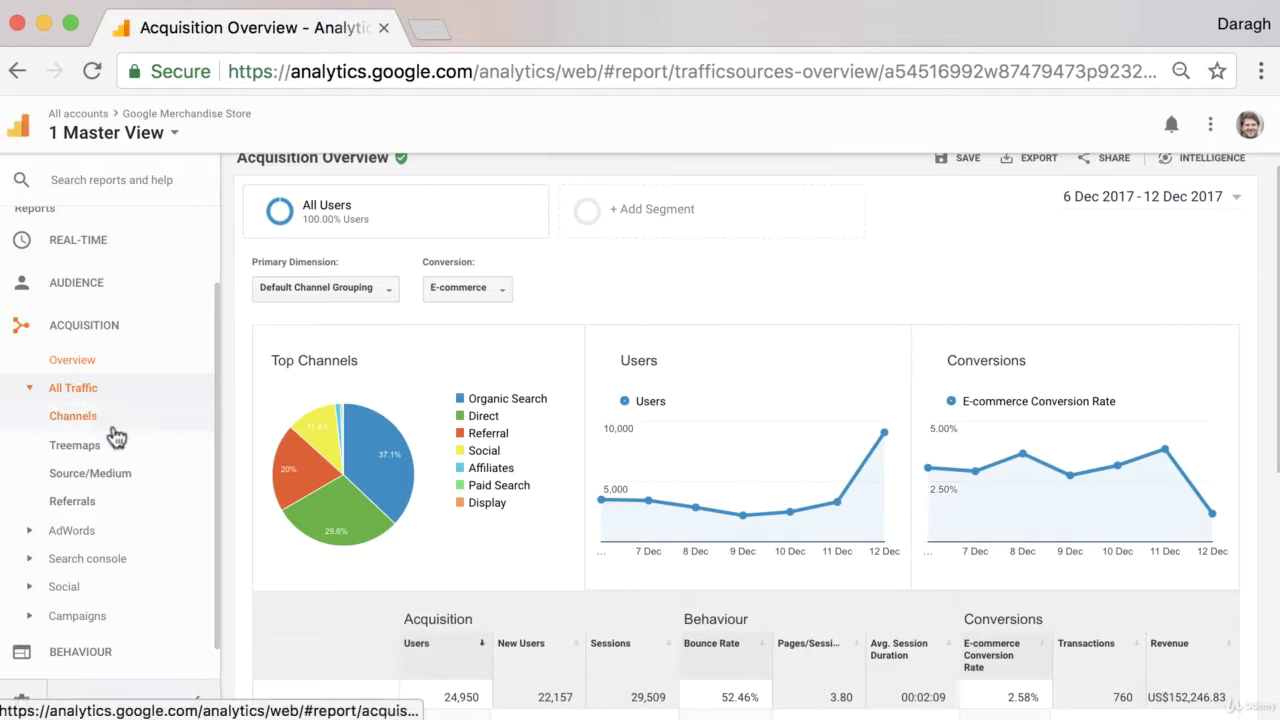
Step: Open All Traffic > Source/Medium and compare Bounce Rate against the 52.46% site average
left_click(127, 480)
scroll(818, 565, "down", 5)
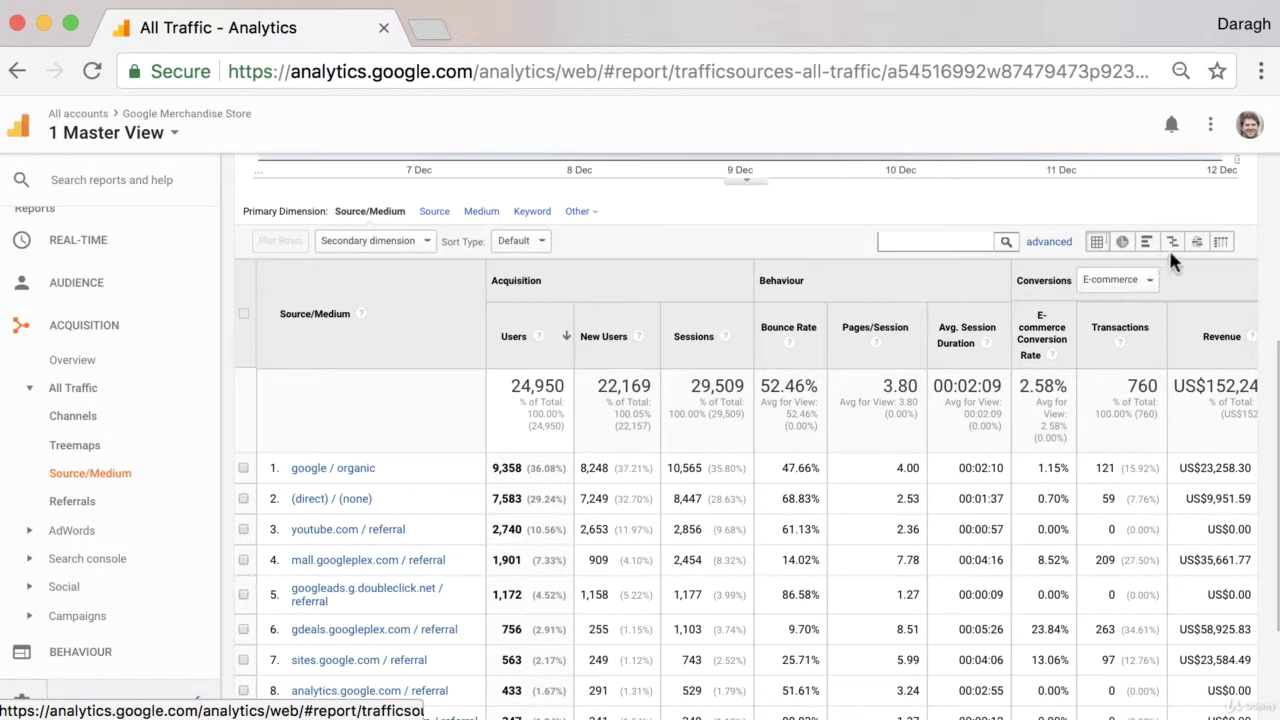
left_click(1172, 243)
left_click(1138, 277)
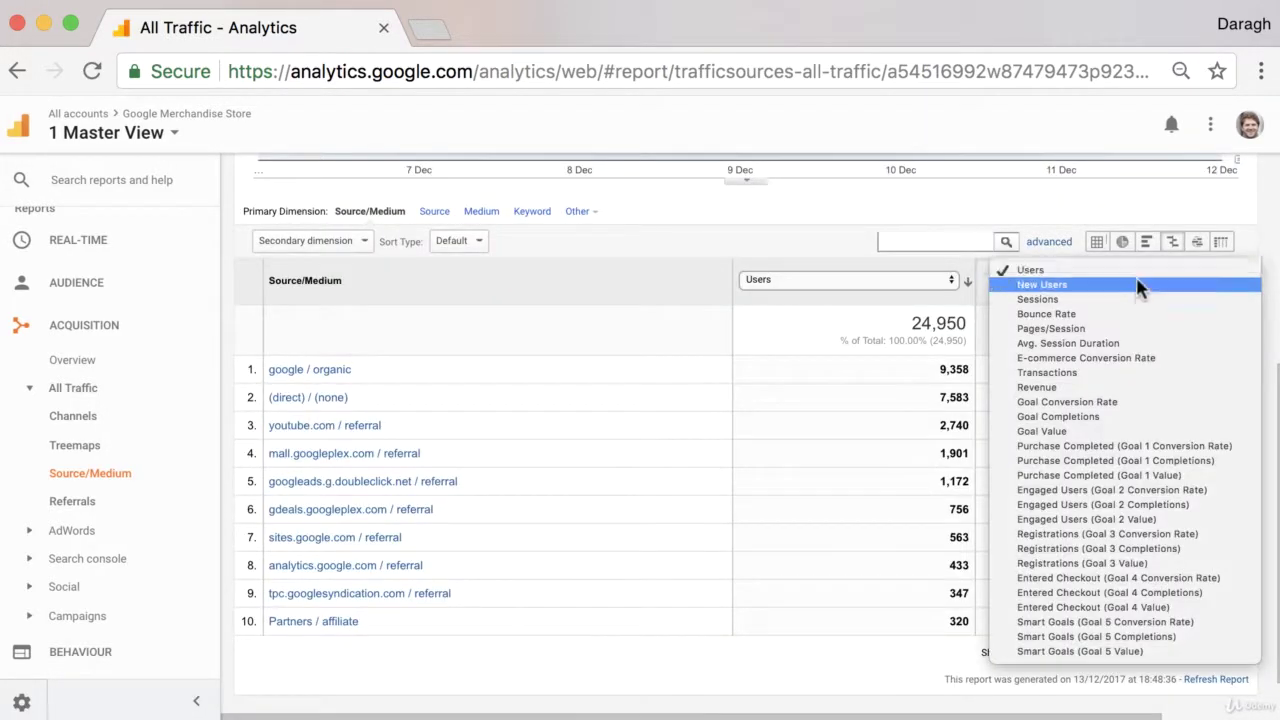
left_click(1137, 314)
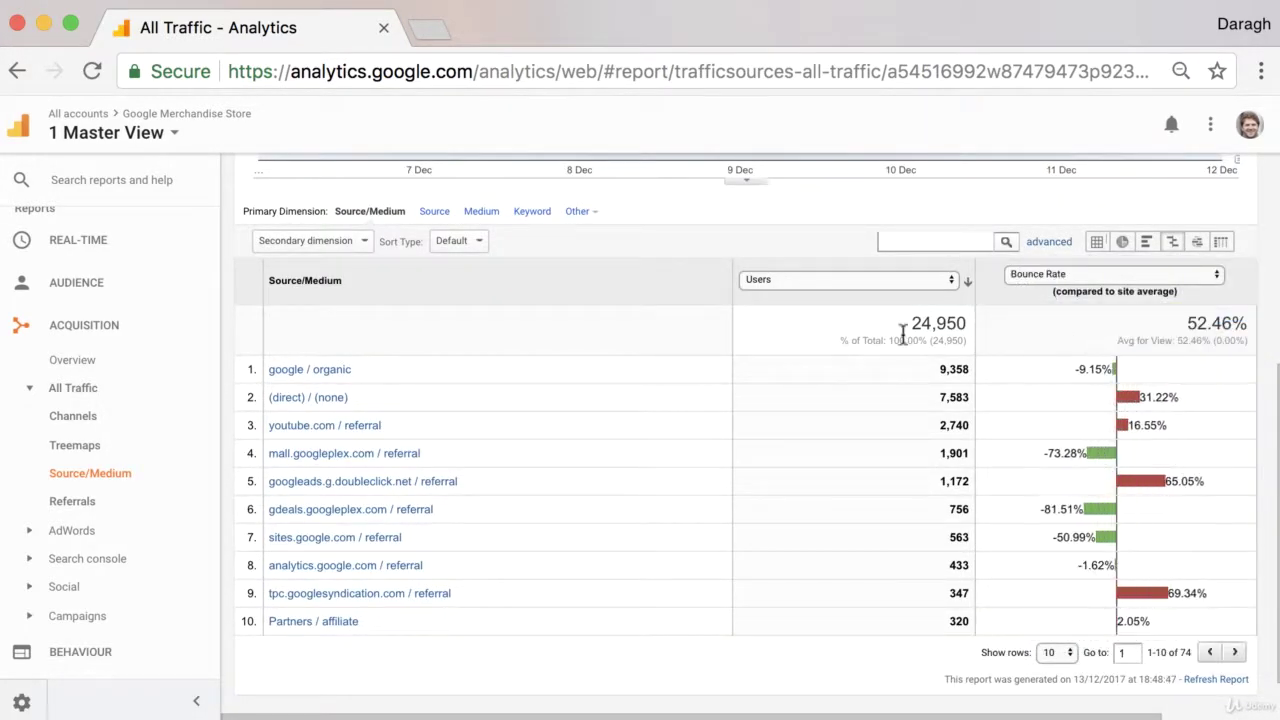